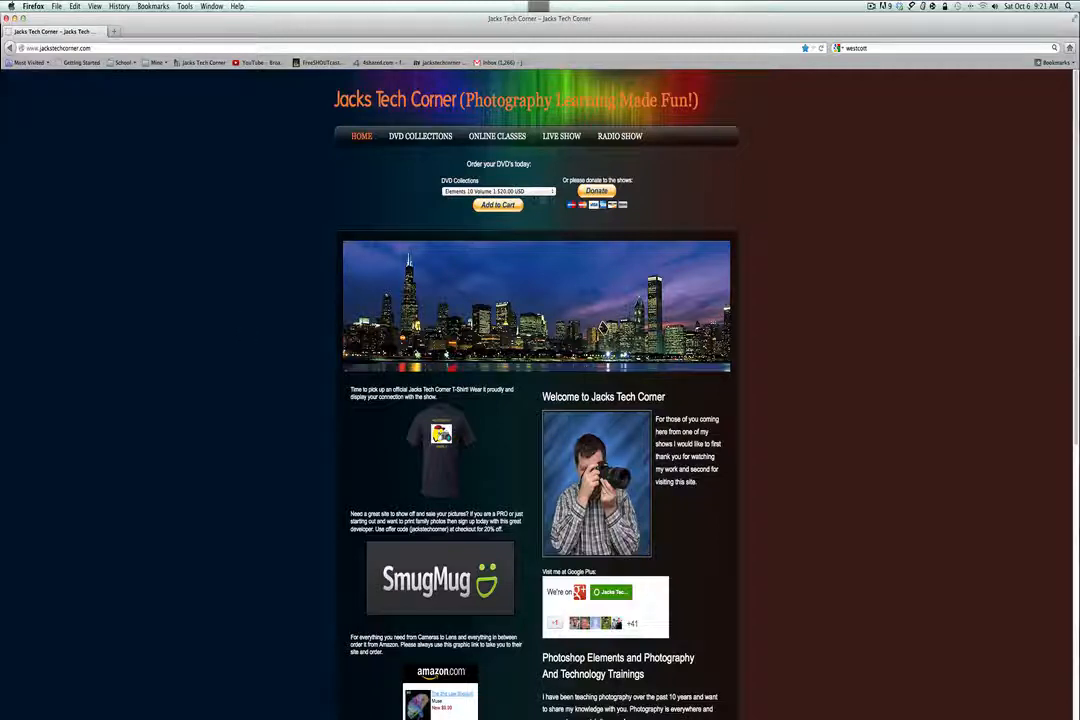
Select the Lightroom 4 Learning $40.00 DVD option, view the site's Online Classes page, and leave the browser window
click(551, 192)
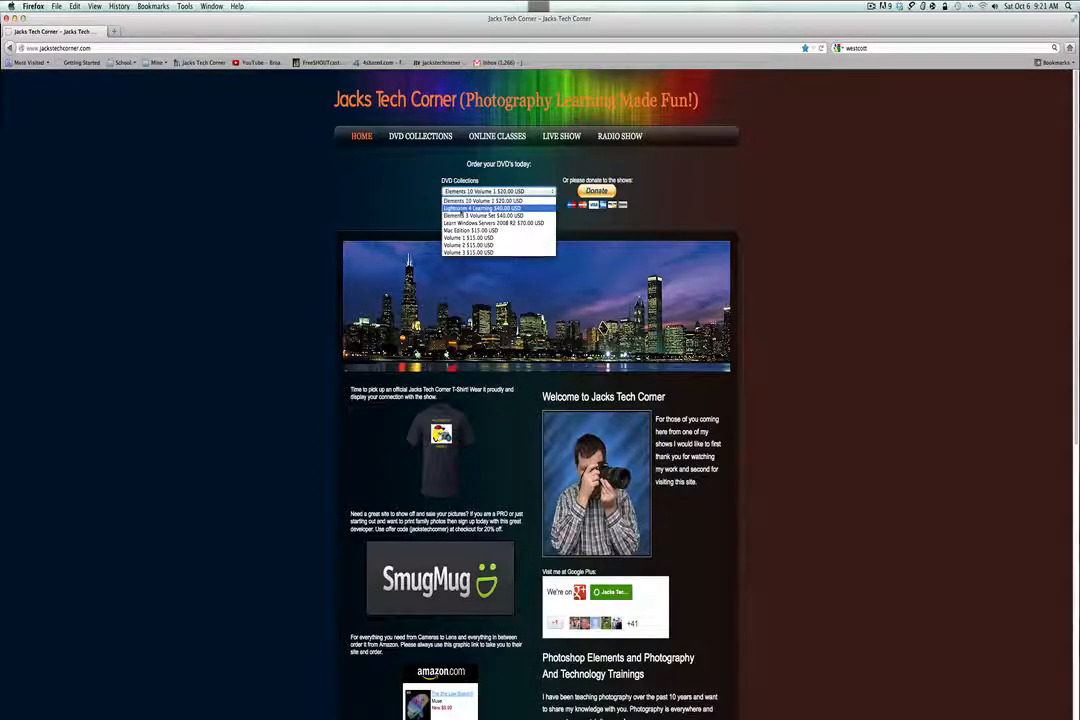
click(483, 208)
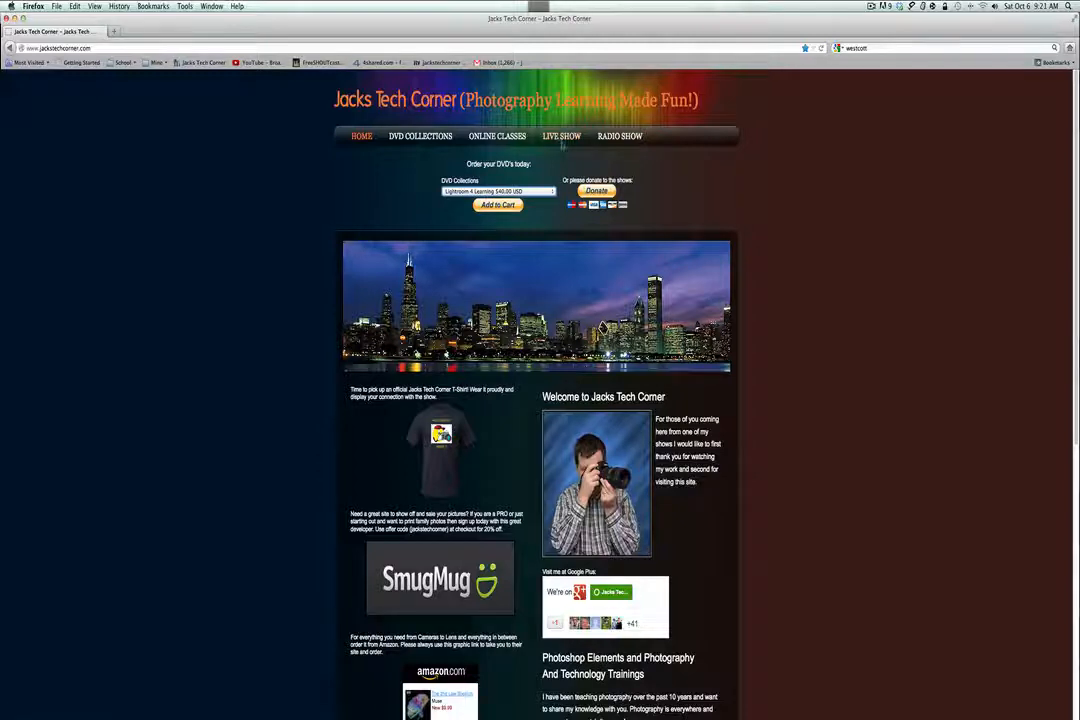
click(497, 136)
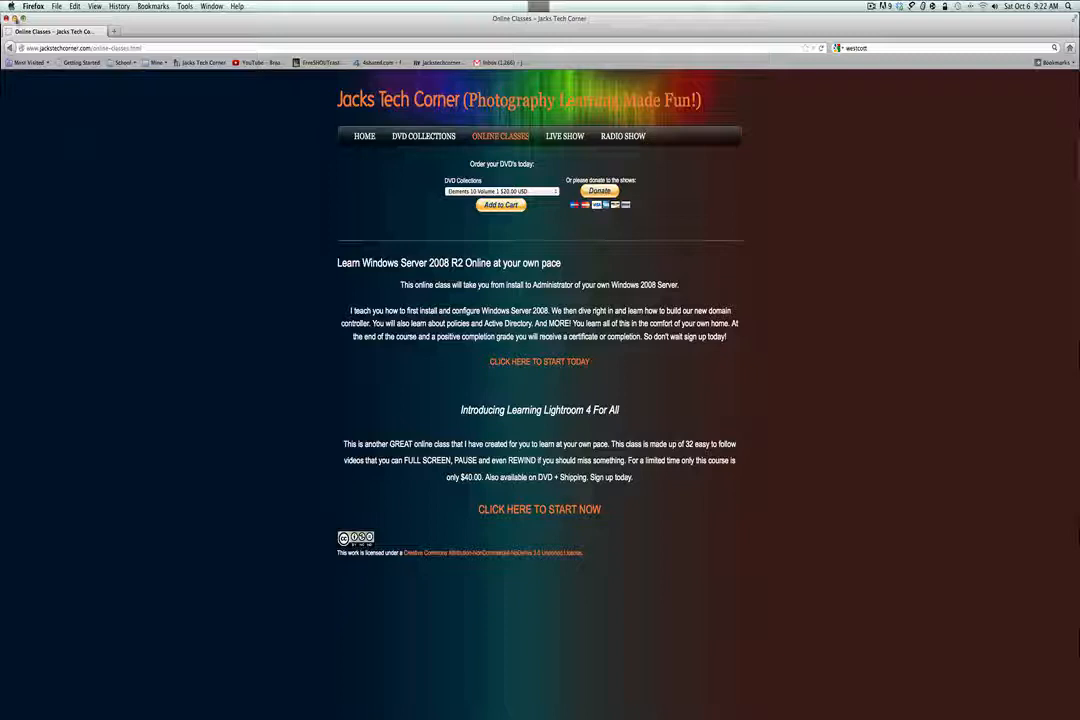
click(8, 19)
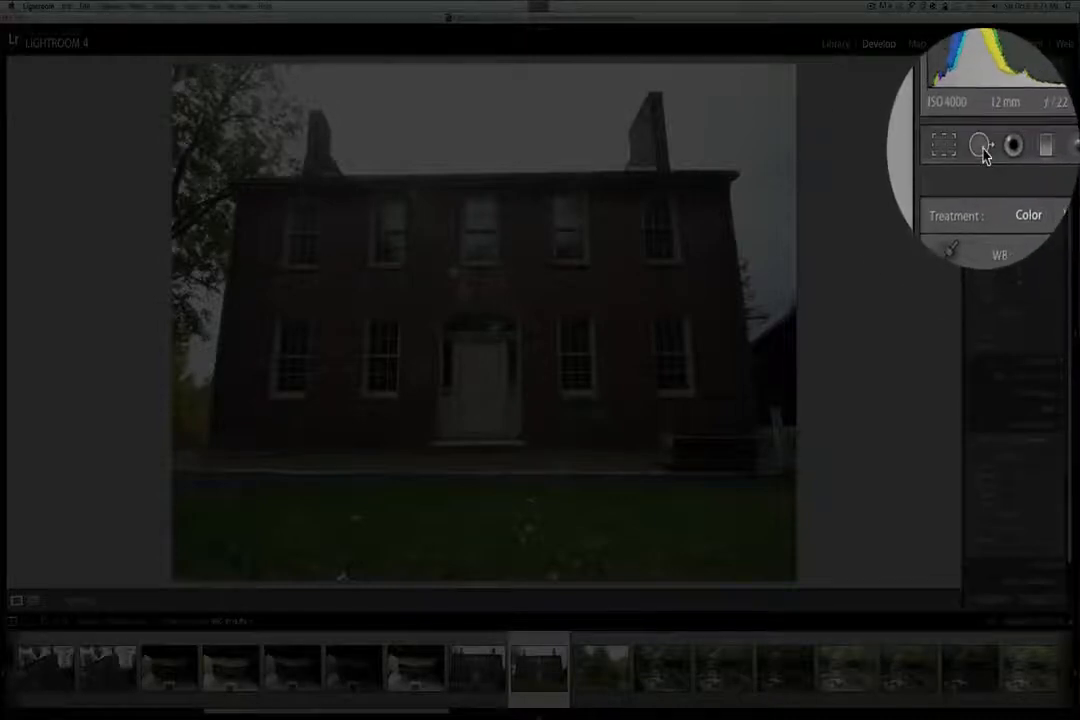
Heal the spots on the brick wall from the house's upper-right corner to the centre window with Spot Removal
click(982, 147)
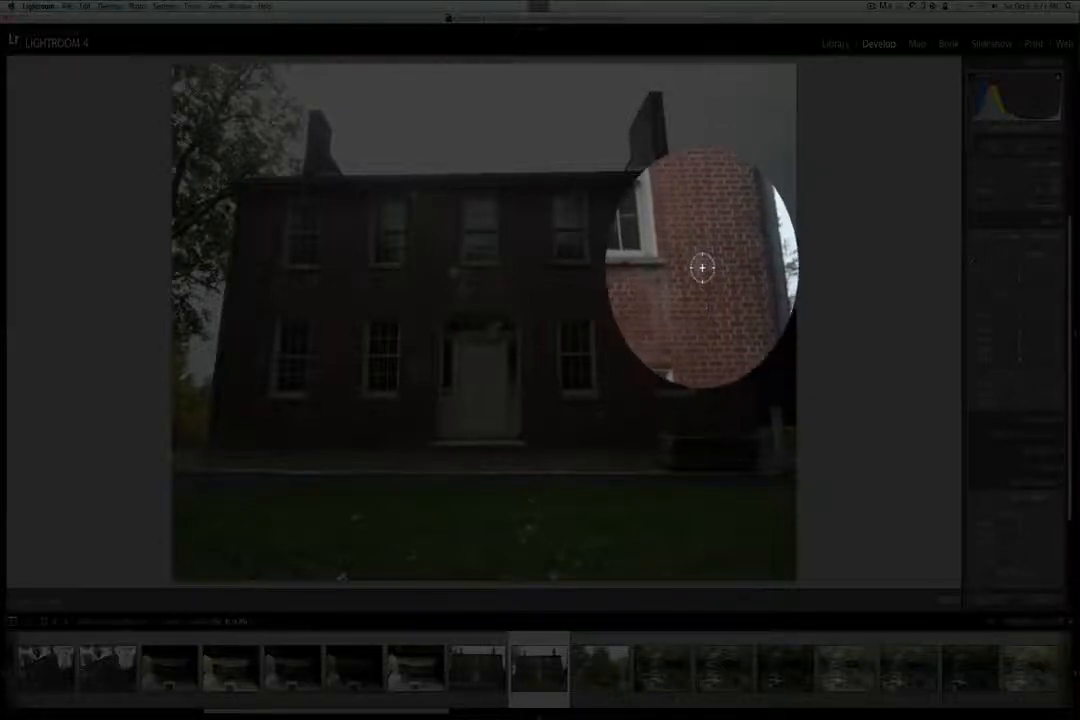
click(702, 267)
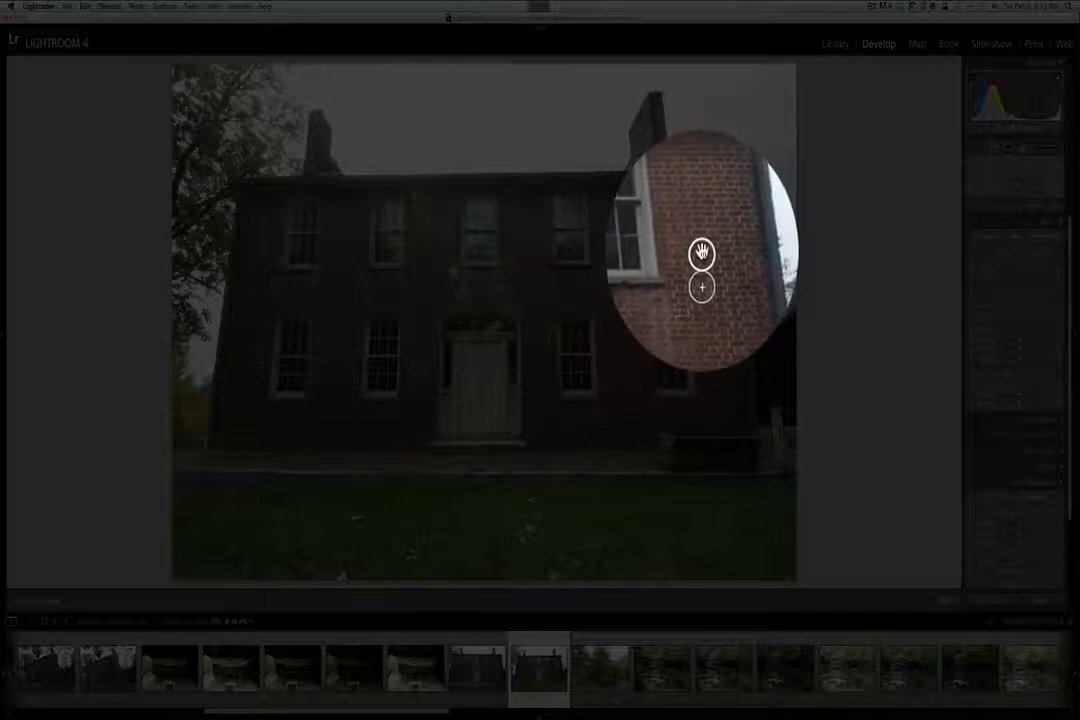
mouse_move(701, 253)
mouse_down()
mouse_move(716, 288)
mouse_move(685, 262)
mouse_move(716, 275)
mouse_move(705, 253)
mouse_up()
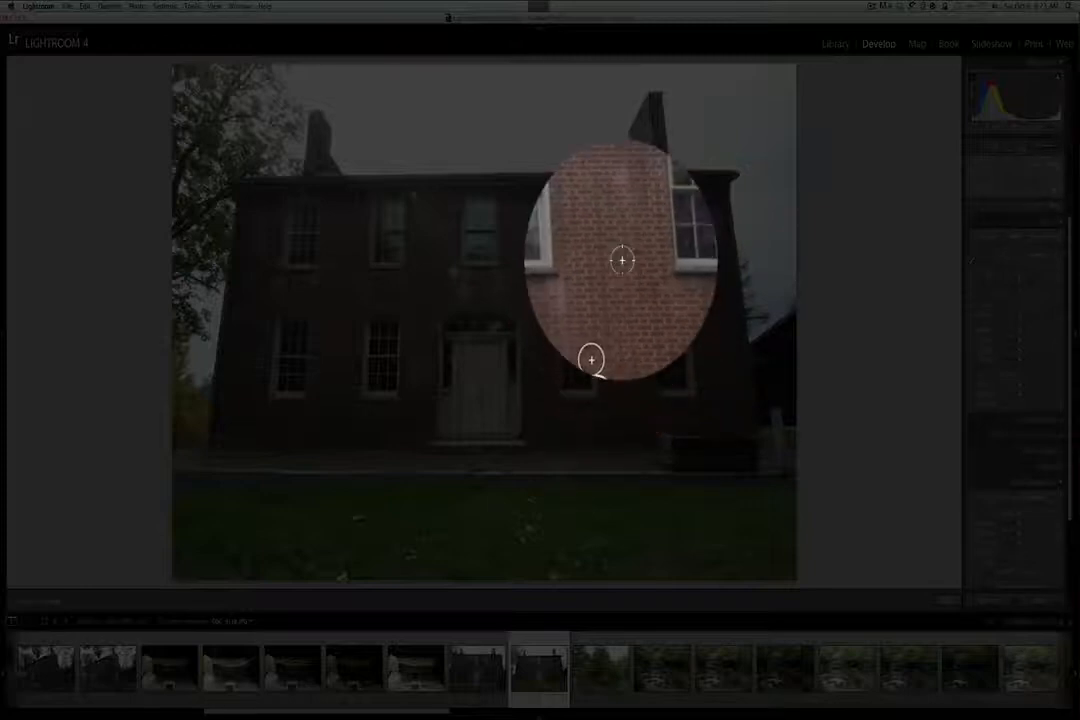
click(623, 229)
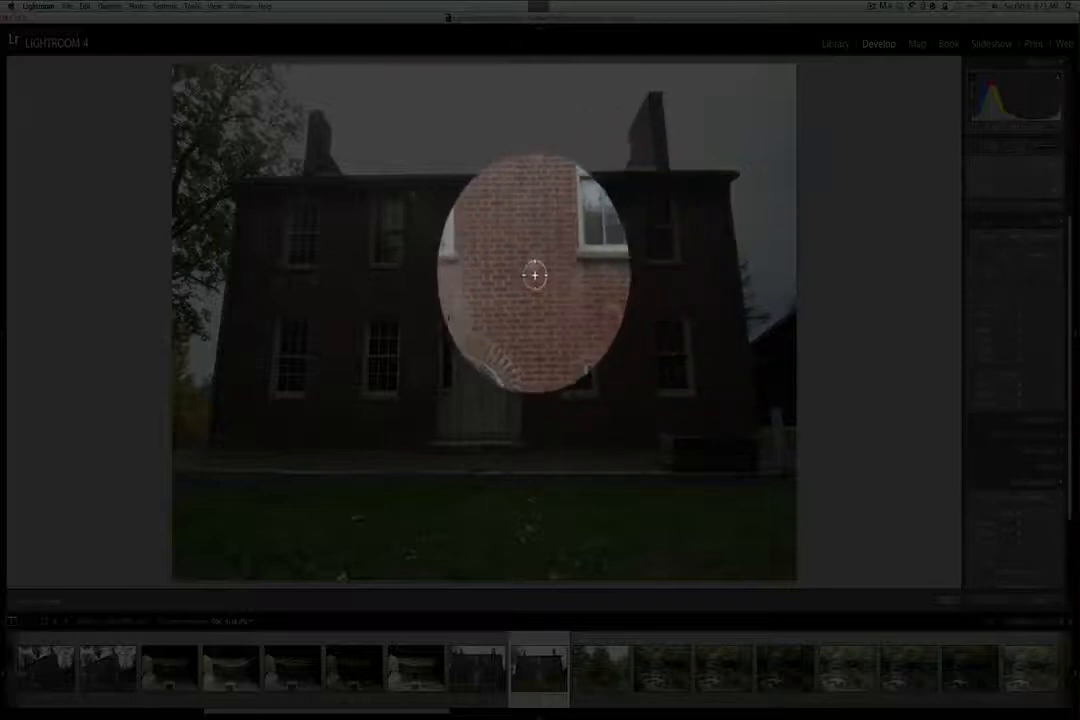
click(534, 268)
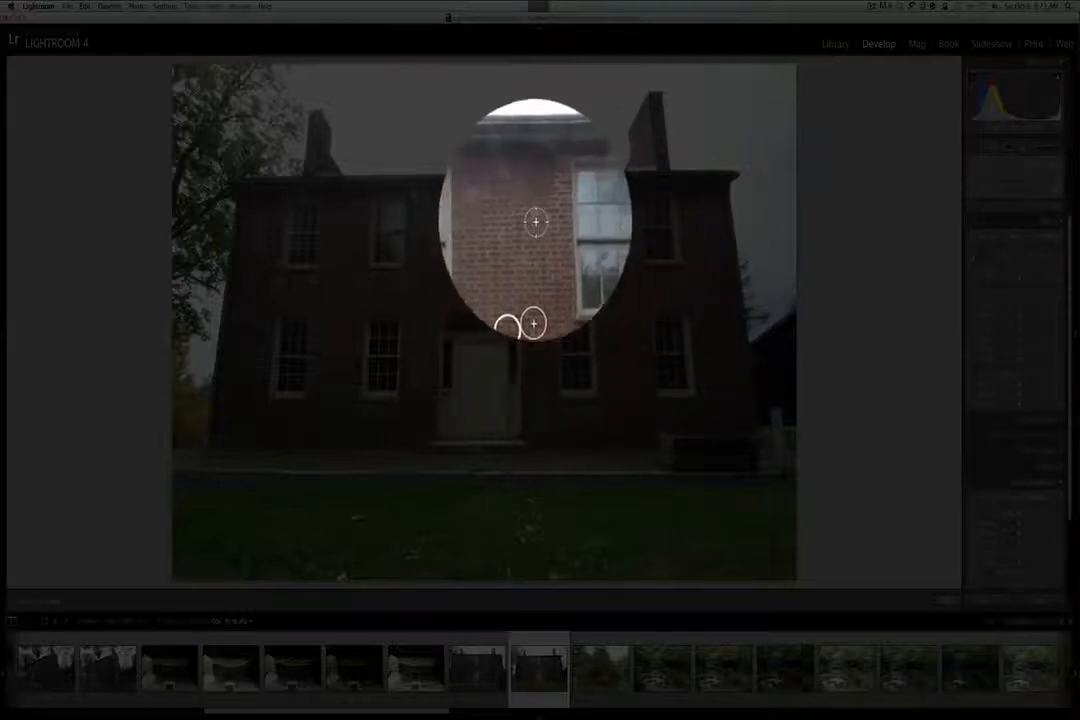
click(535, 219)
click(504, 209)
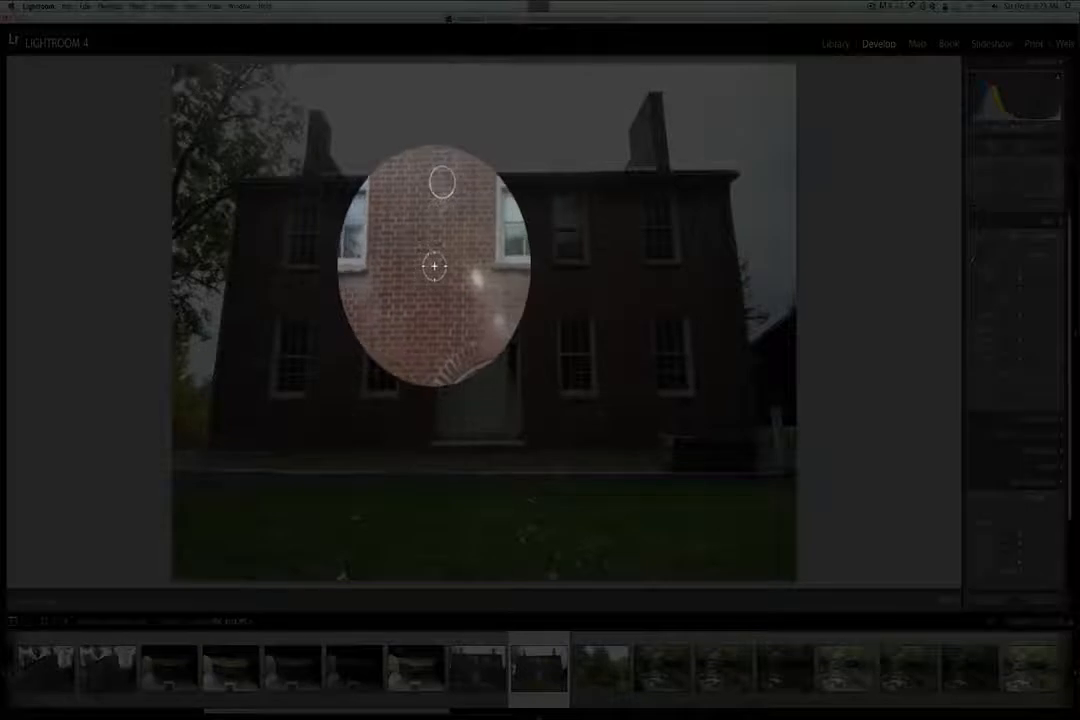
Heal the spots on the brickwork between the upper centre window and the upper window to its left
click(435, 264)
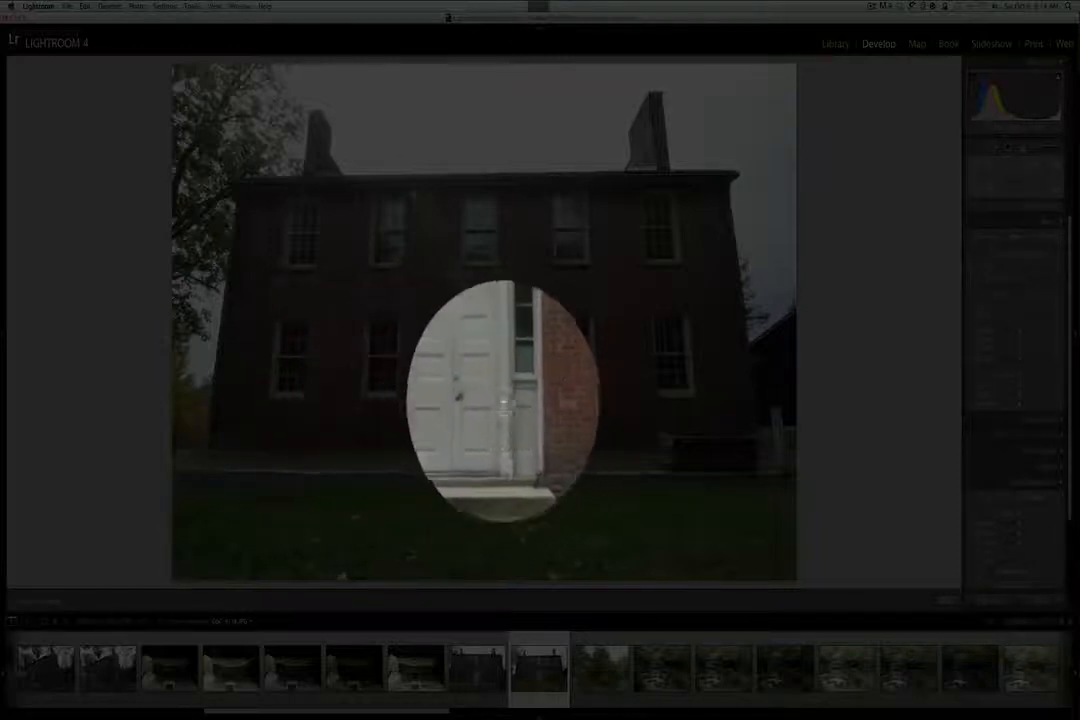
click(429, 197)
click(414, 196)
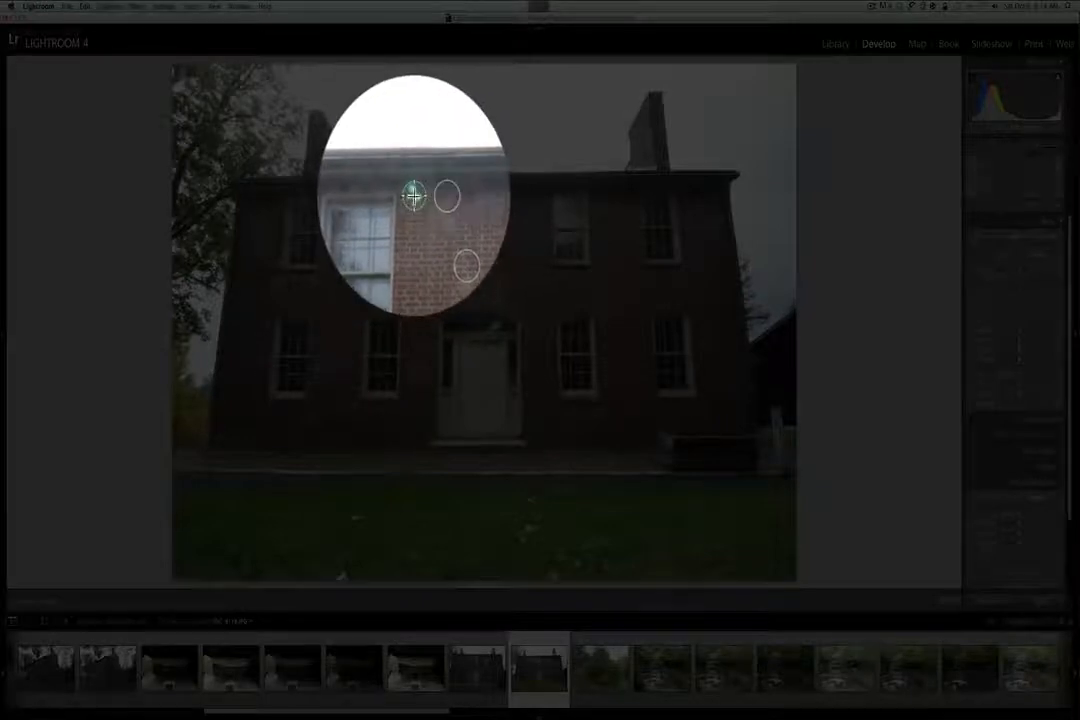
mouse_move(401, 190)
mouse_down()
mouse_move(414, 212)
mouse_move(424, 197)
mouse_up()
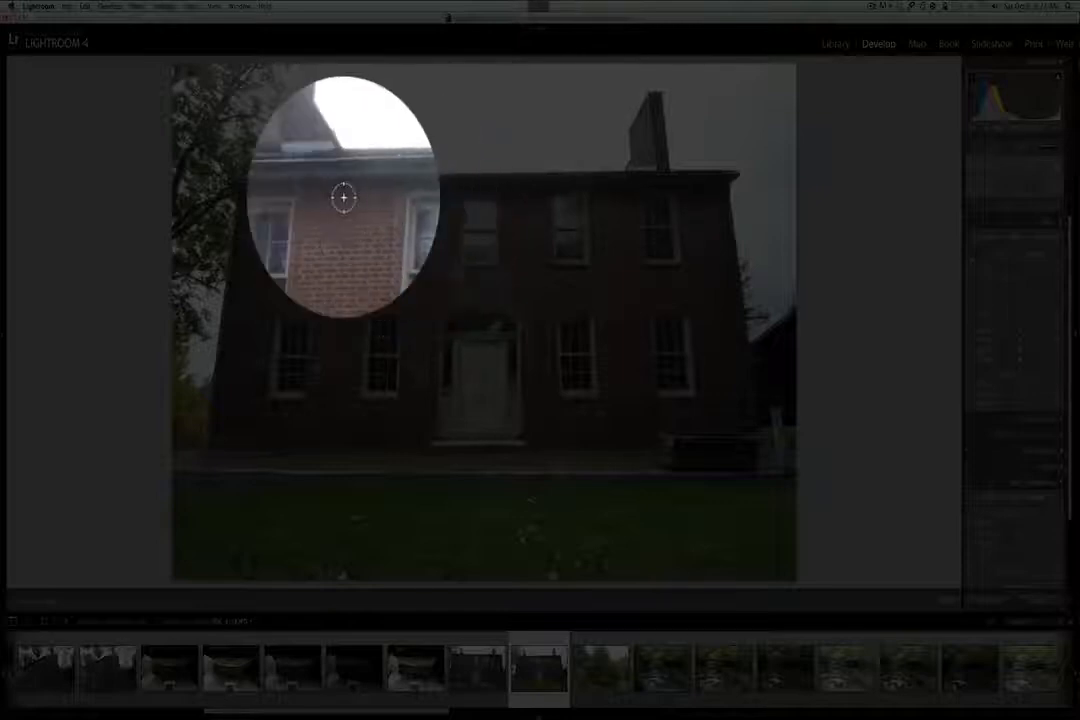
Heal the remaining spots along the wall just below the roofline and finish the spot removal
click(518, 182)
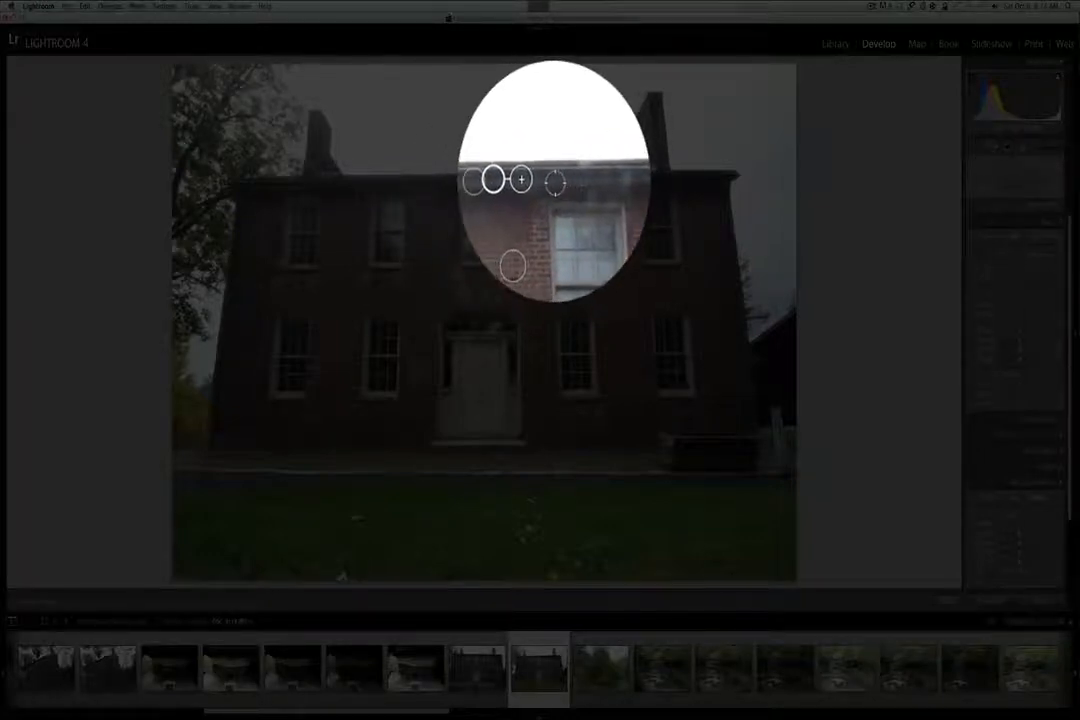
click(565, 185)
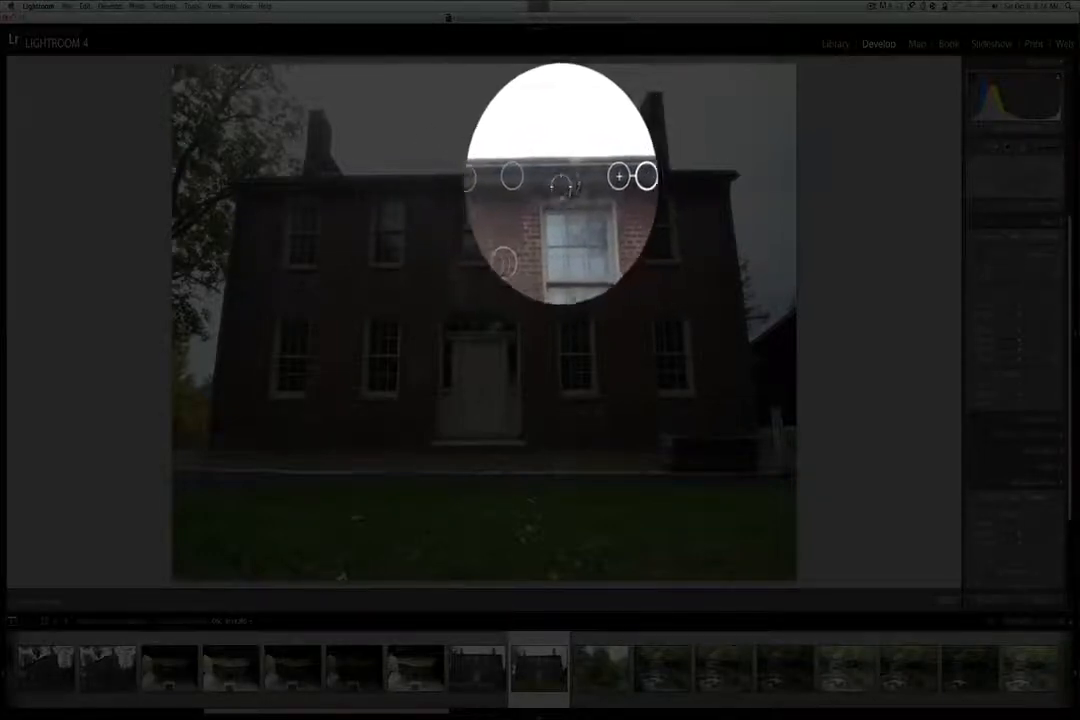
click(565, 190)
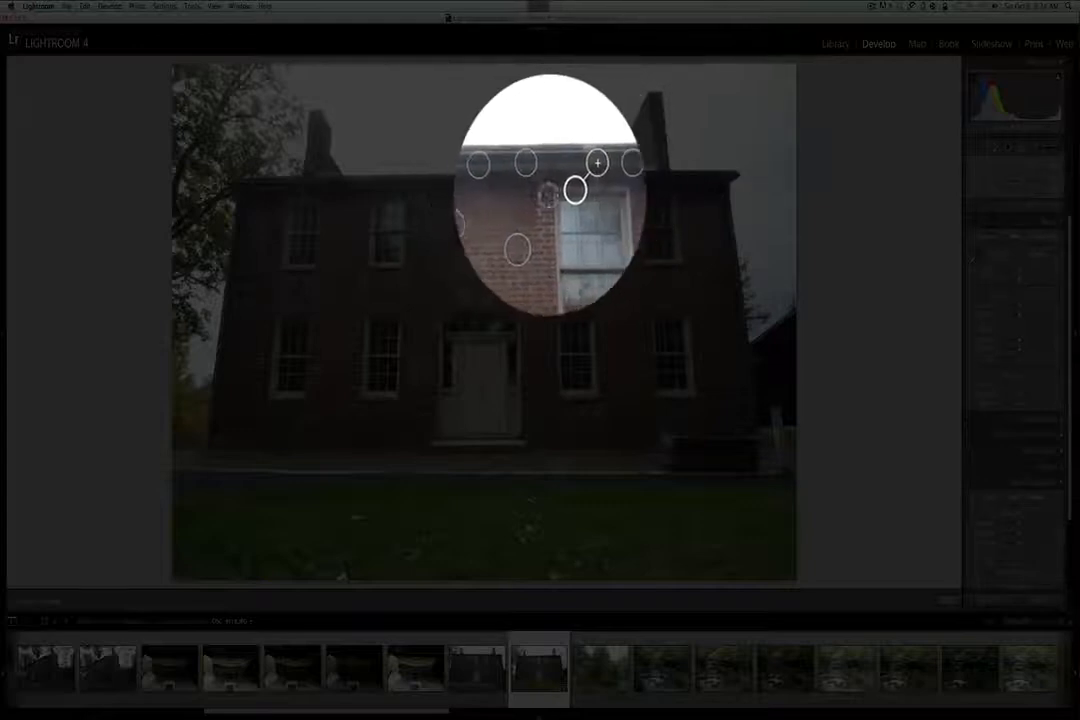
drag(563, 193, 559, 181)
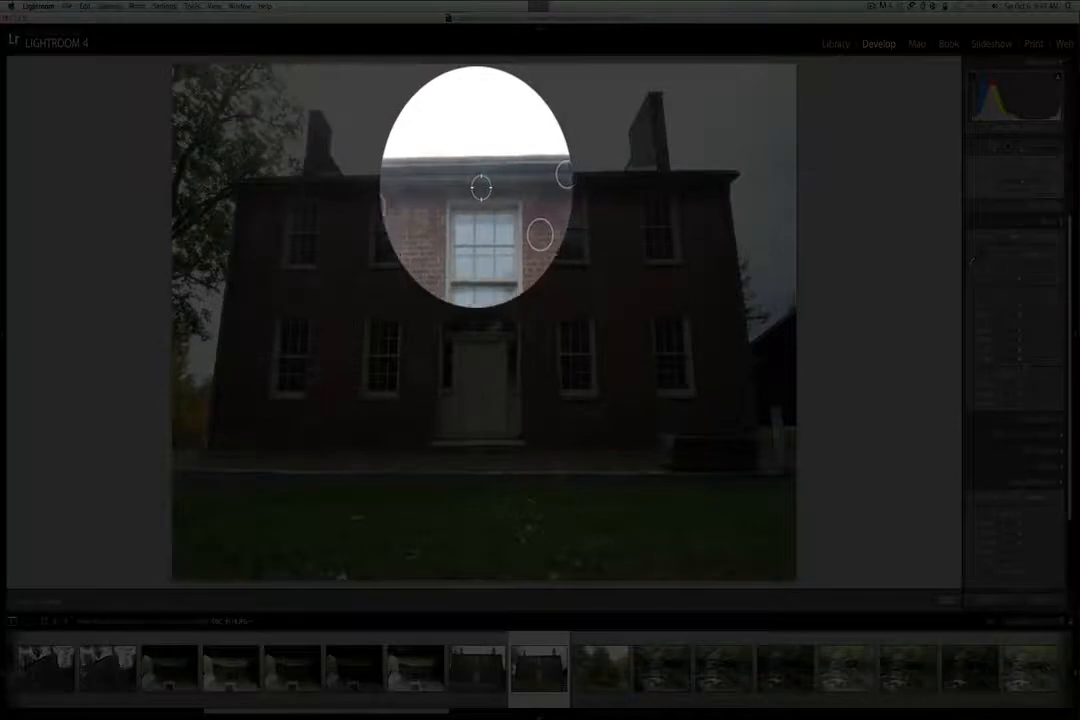
click(297, 187)
drag(308, 187, 310, 189)
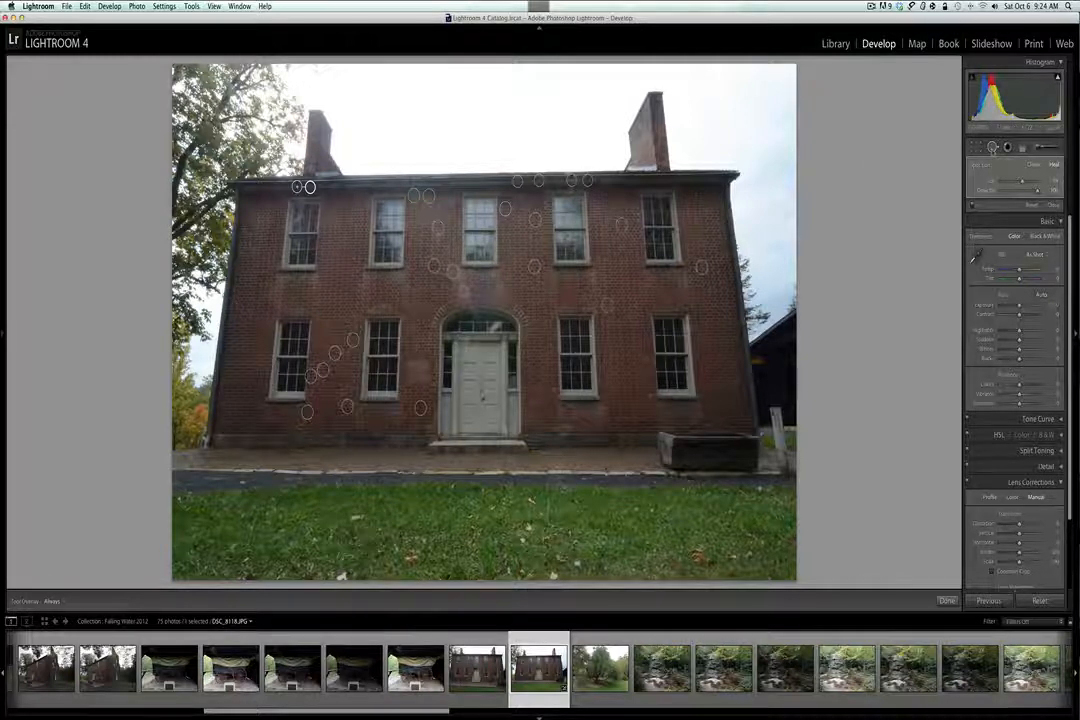
click(992, 149)
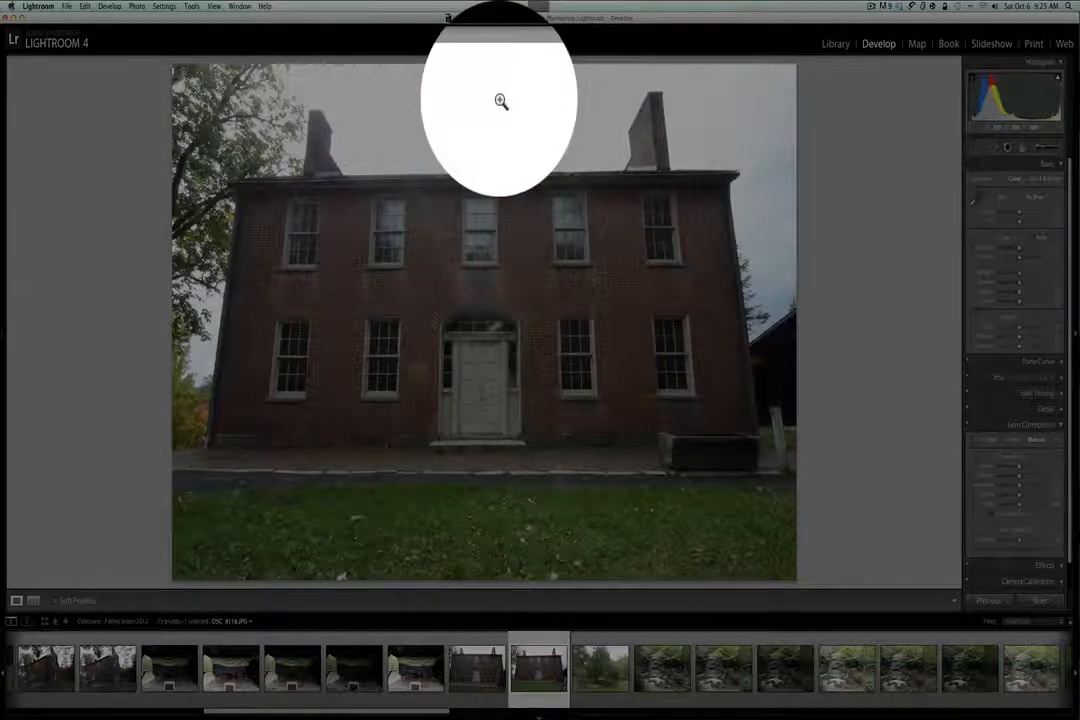
Apply a graduated filter from the sky down over the house and lower its exposure to -1.48
click(1001, 150)
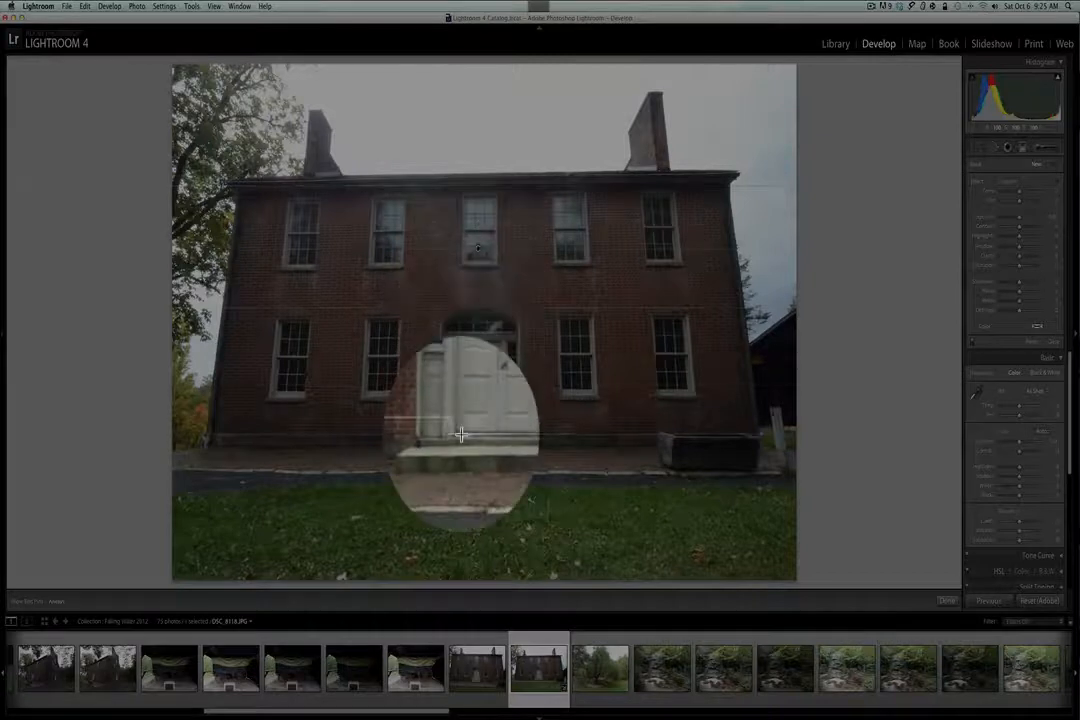
drag(461, 427, 461, 427)
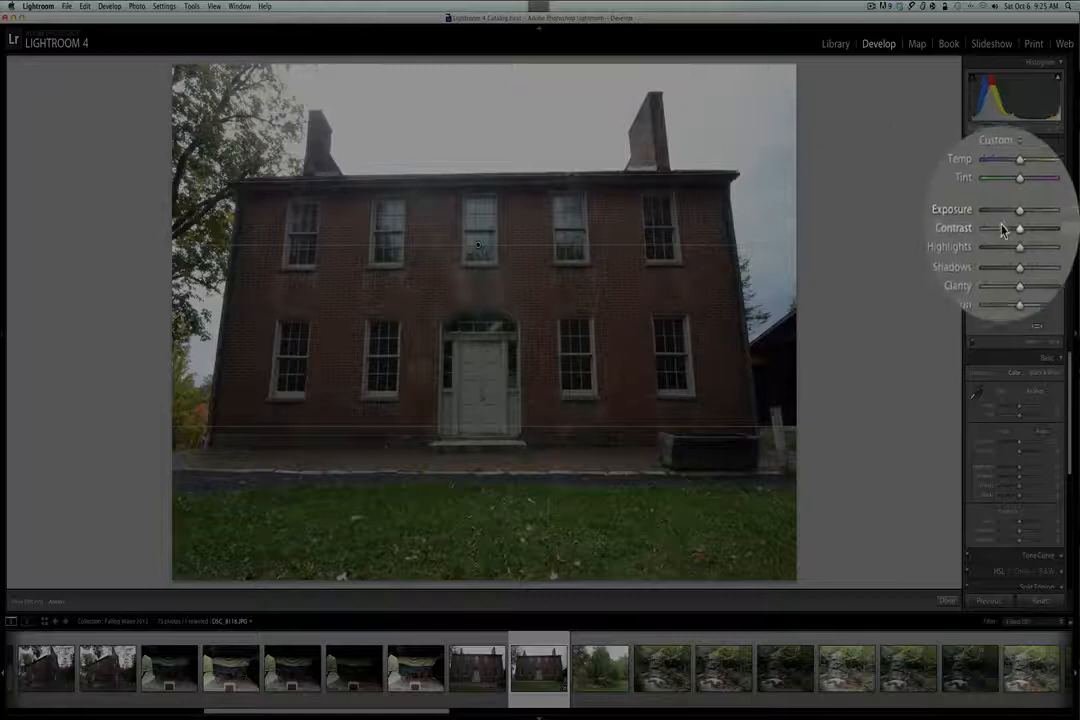
drag(1003, 220, 1004, 224)
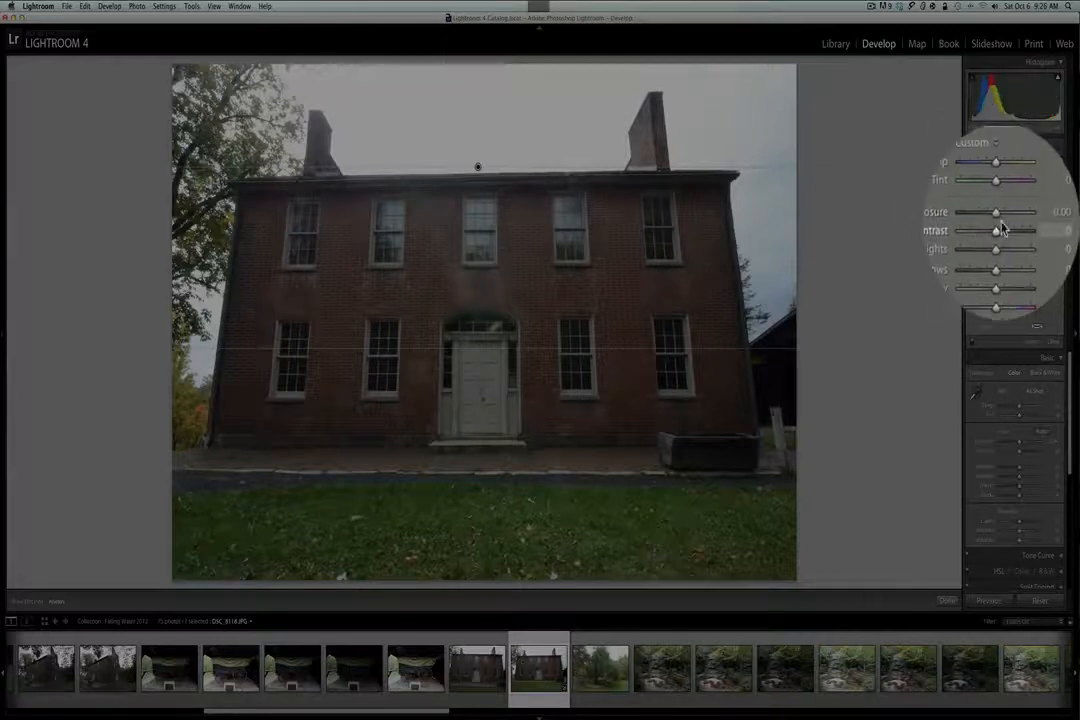
drag(1001, 218, 987, 218)
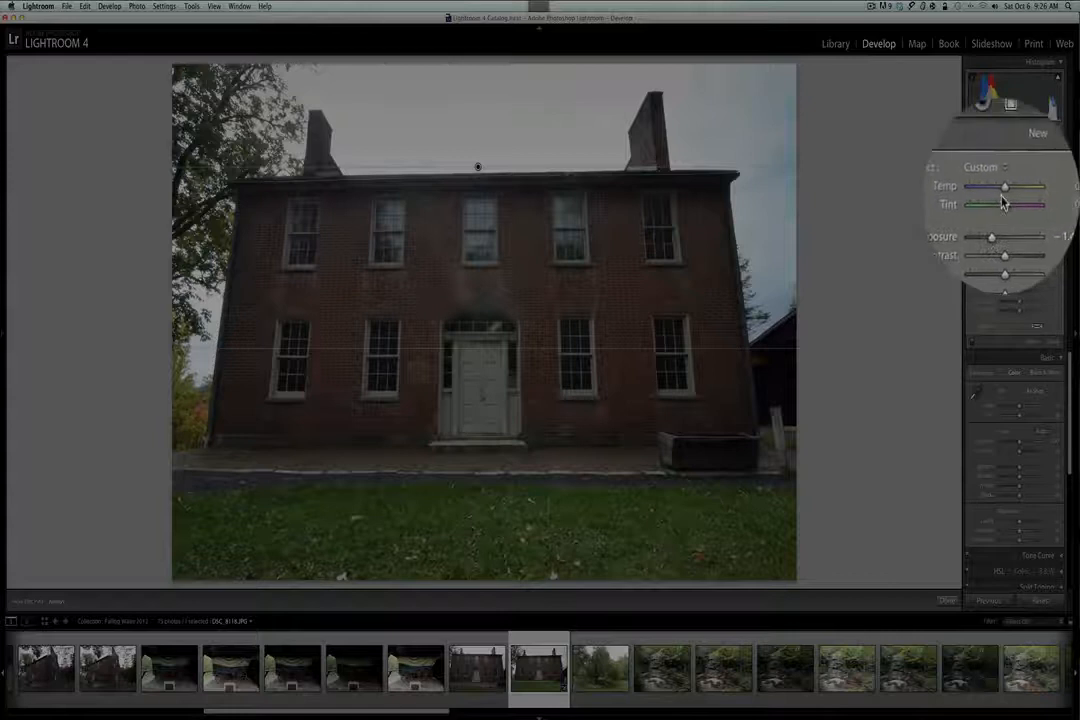
Cool the graduated filter's temperature, reduce its contrast and exposure for a darker, bluer sky, and finish the filter
drag(1003, 193, 1000, 191)
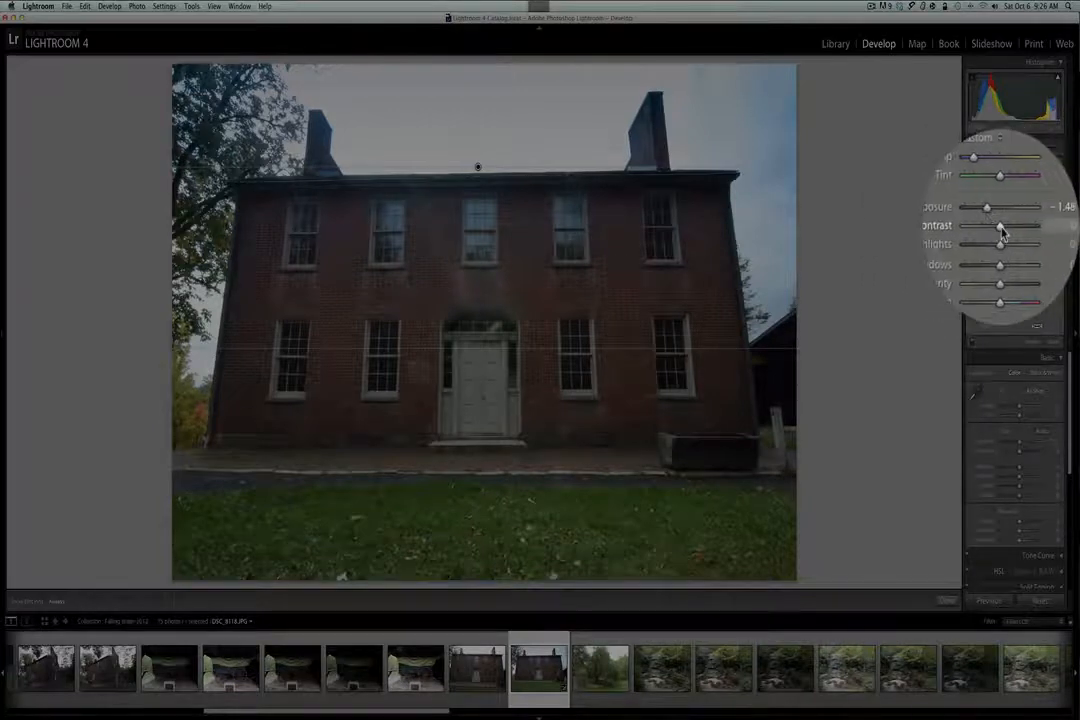
drag(1004, 227, 1054, 227)
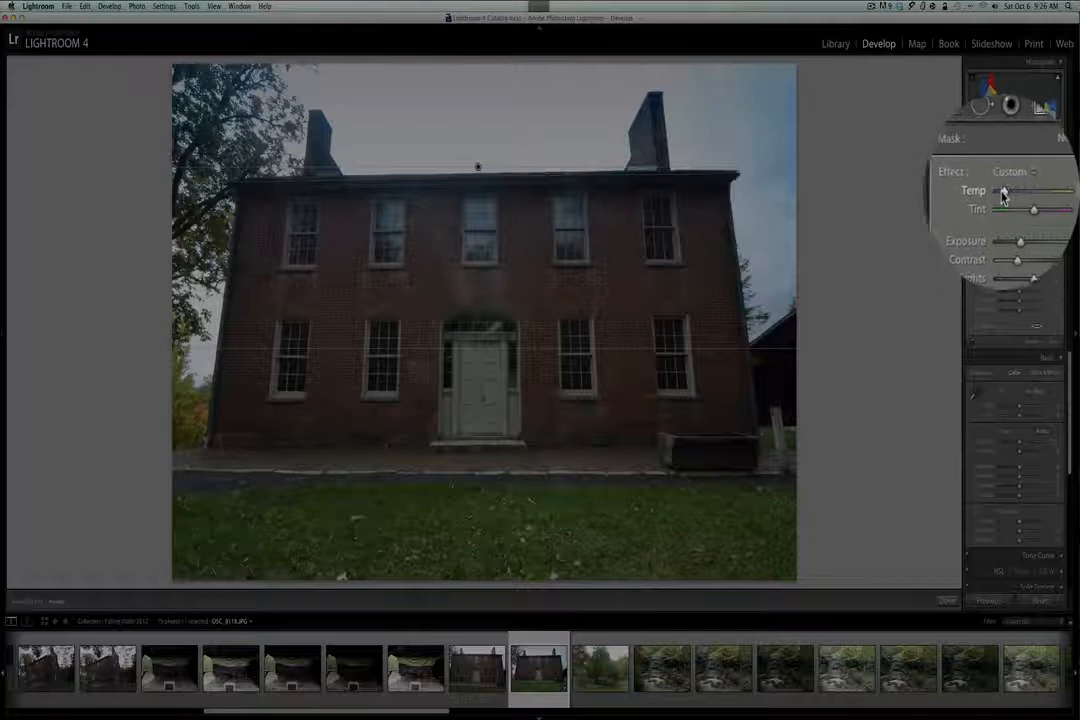
drag(1003, 191, 1011, 191)
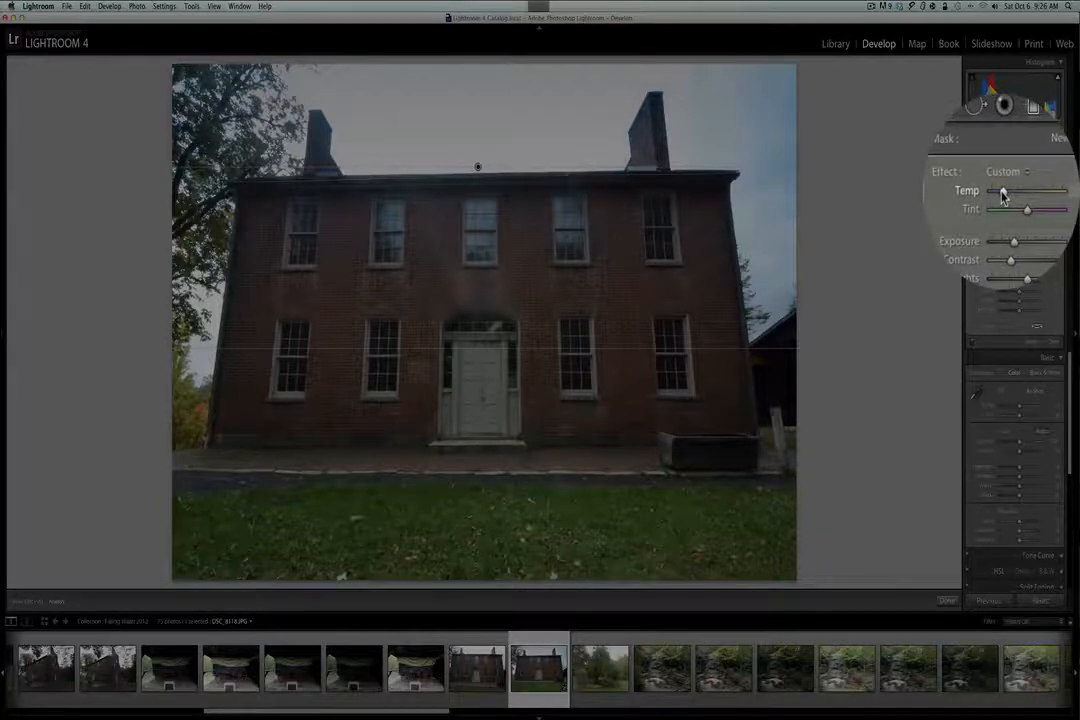
drag(1001, 222, 1004, 224)
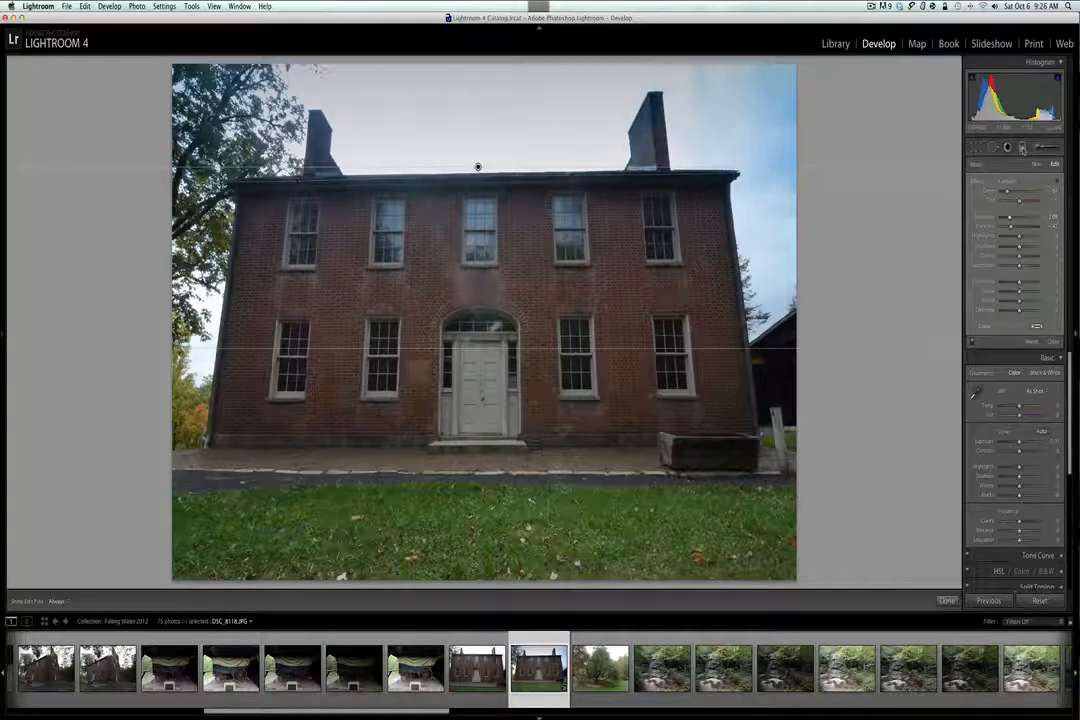
click(1022, 149)
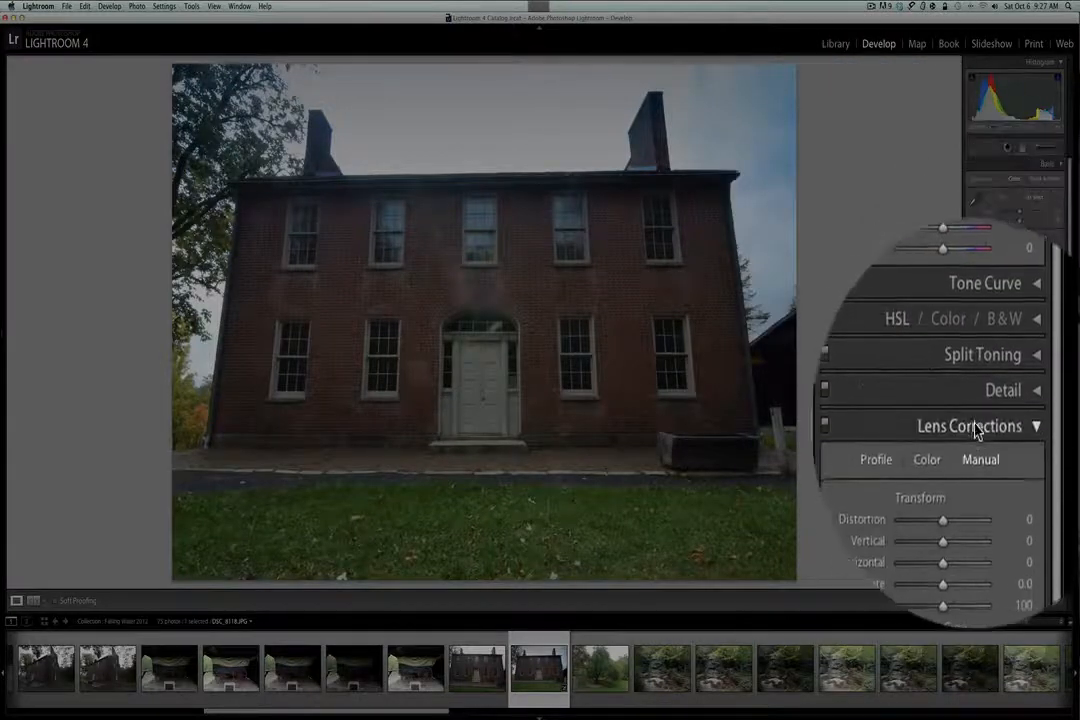
Enable profile corrections for the lens, keeping the Default setup
click(918, 443)
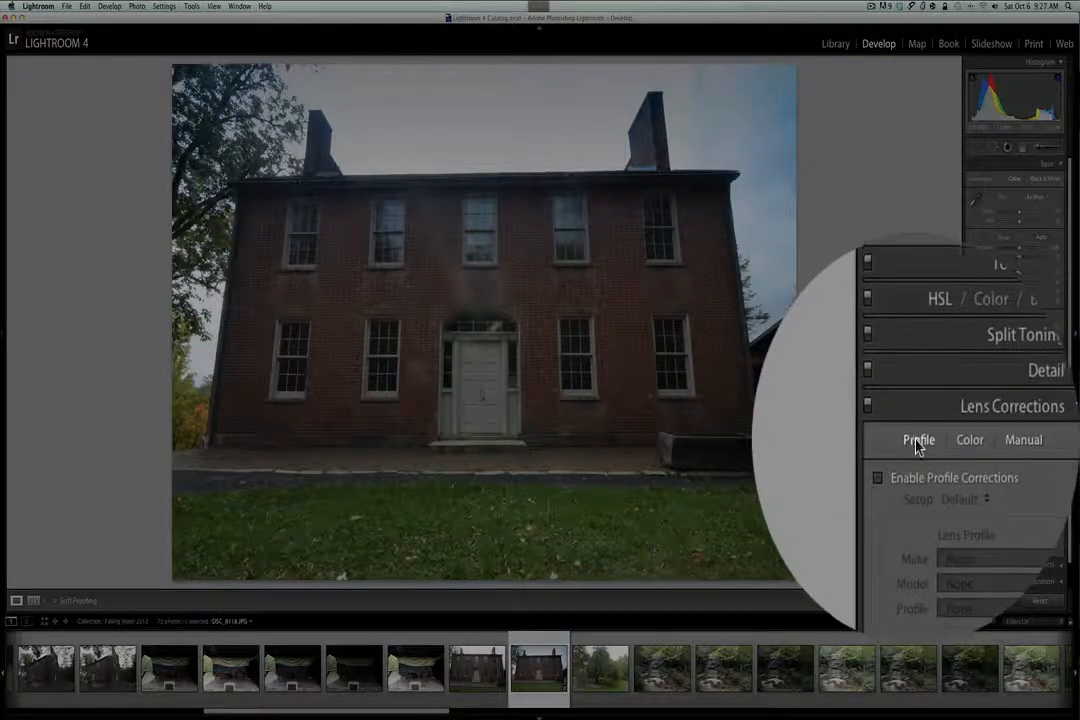
click(917, 458)
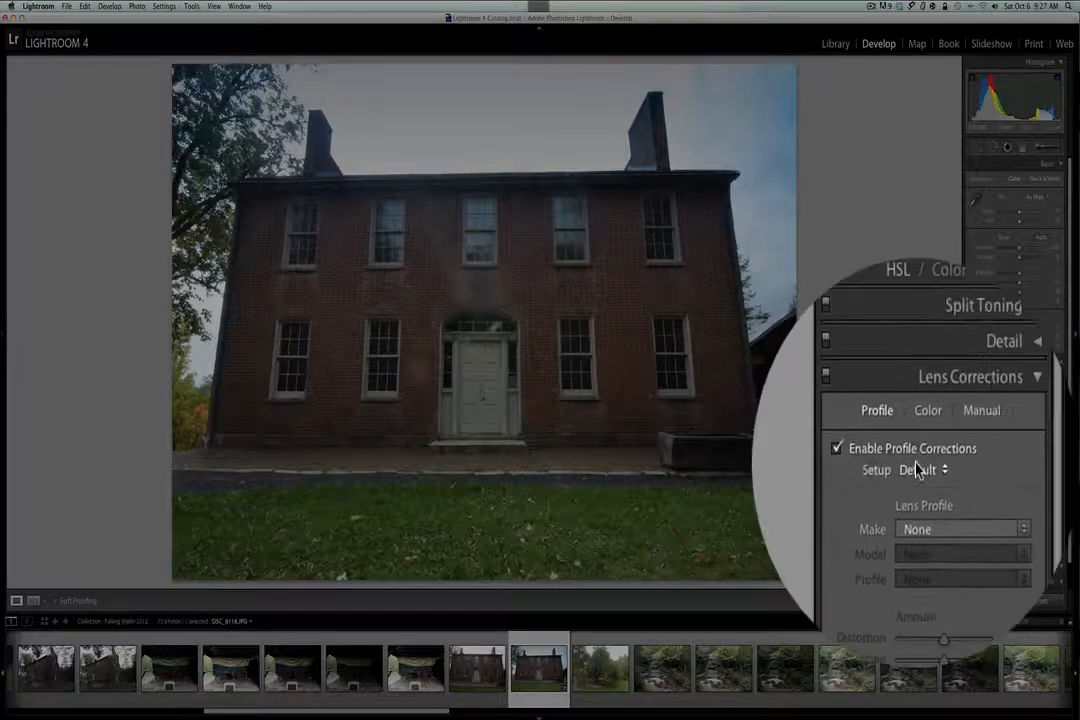
click(918, 468)
click(926, 468)
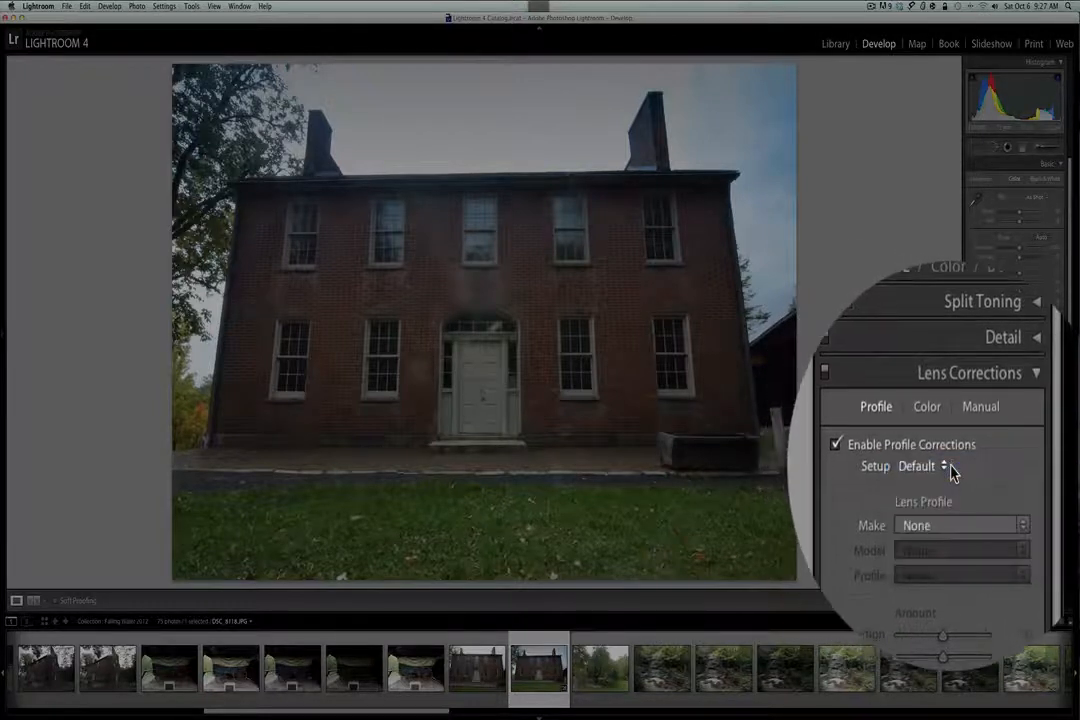
Set the lens profile's make to Nikon and its model to Nikon AF-S NIKKOR 14-24mm f/2.8G ED
click(922, 494)
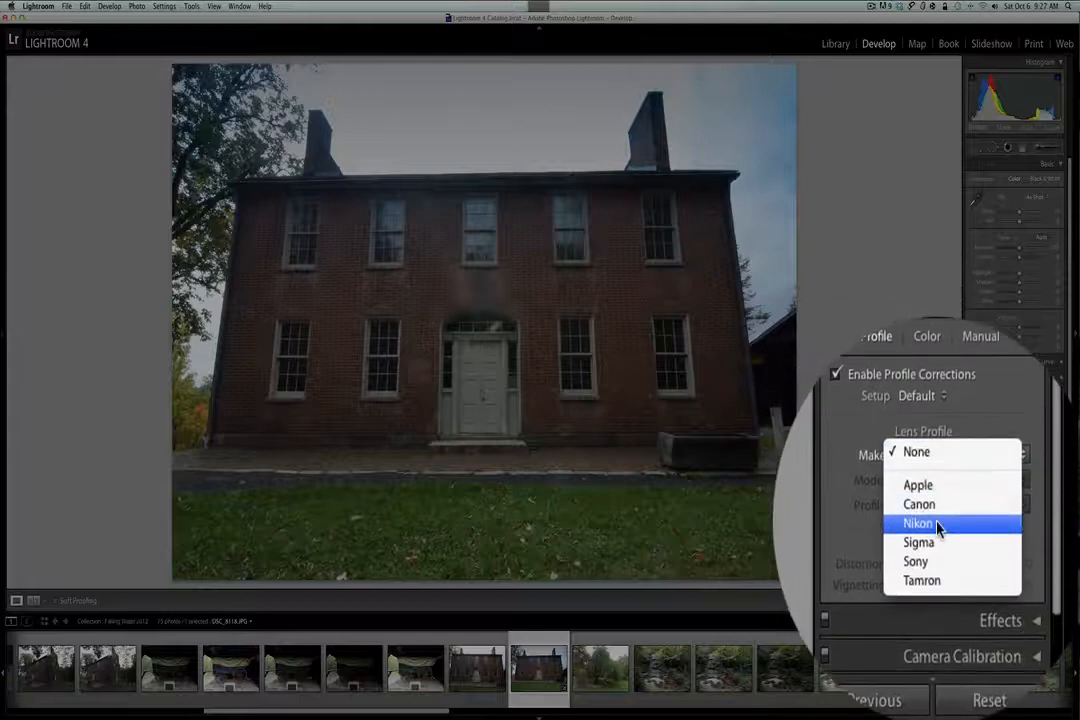
click(938, 524)
click(947, 510)
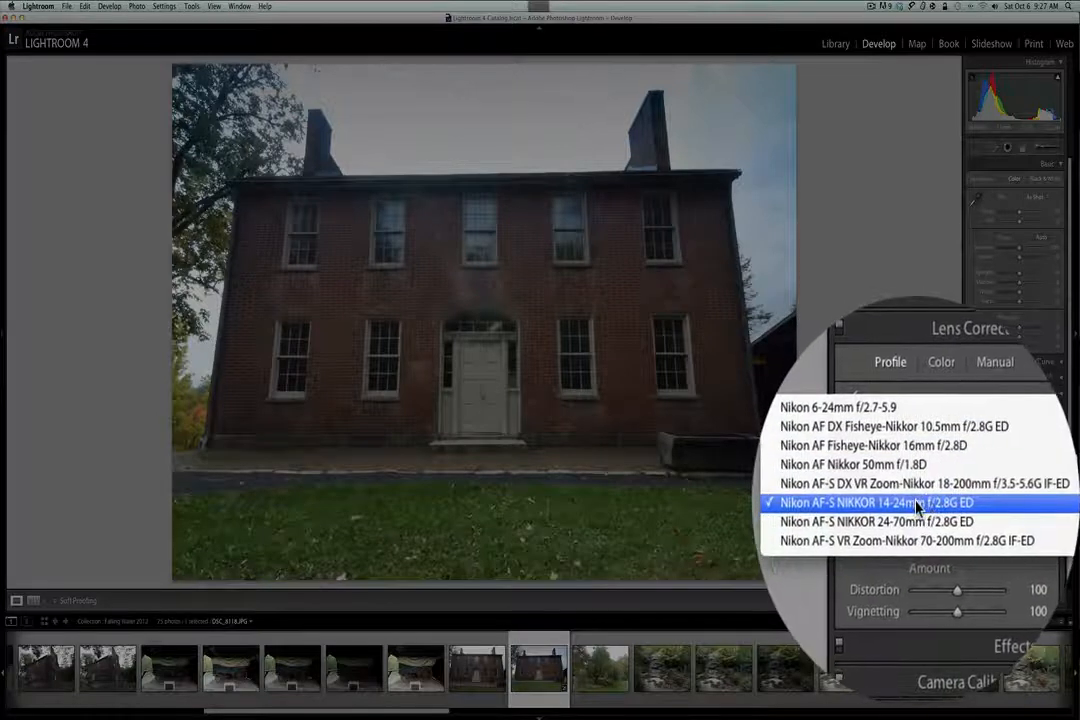
click(916, 503)
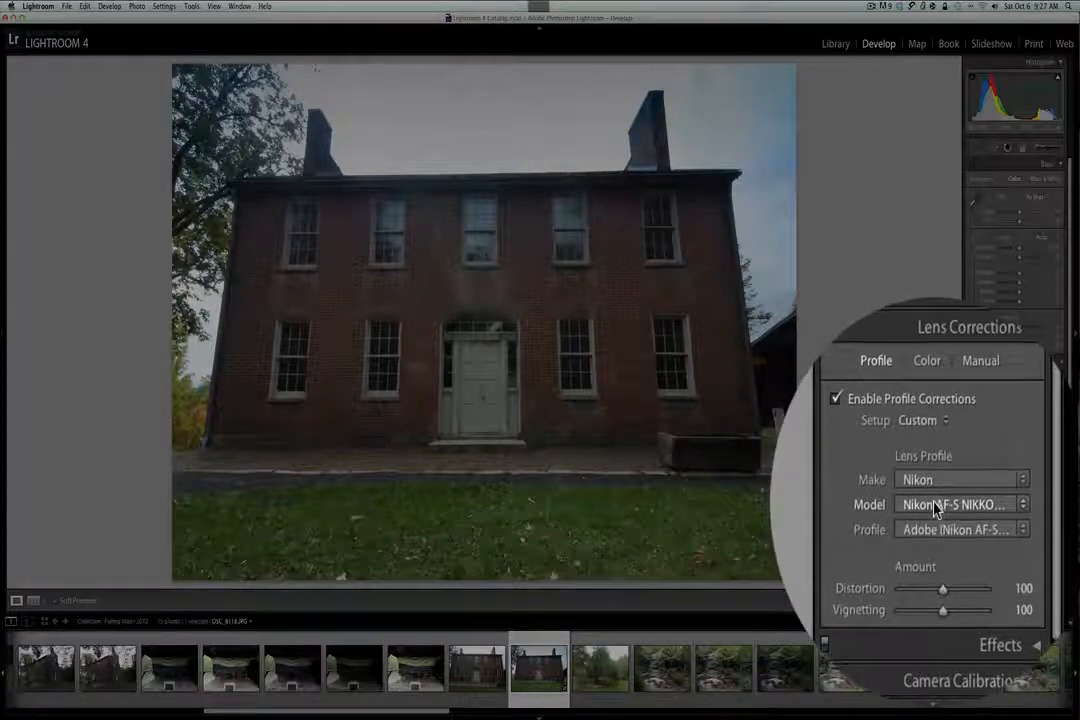
scroll(940, 510, up, 4)
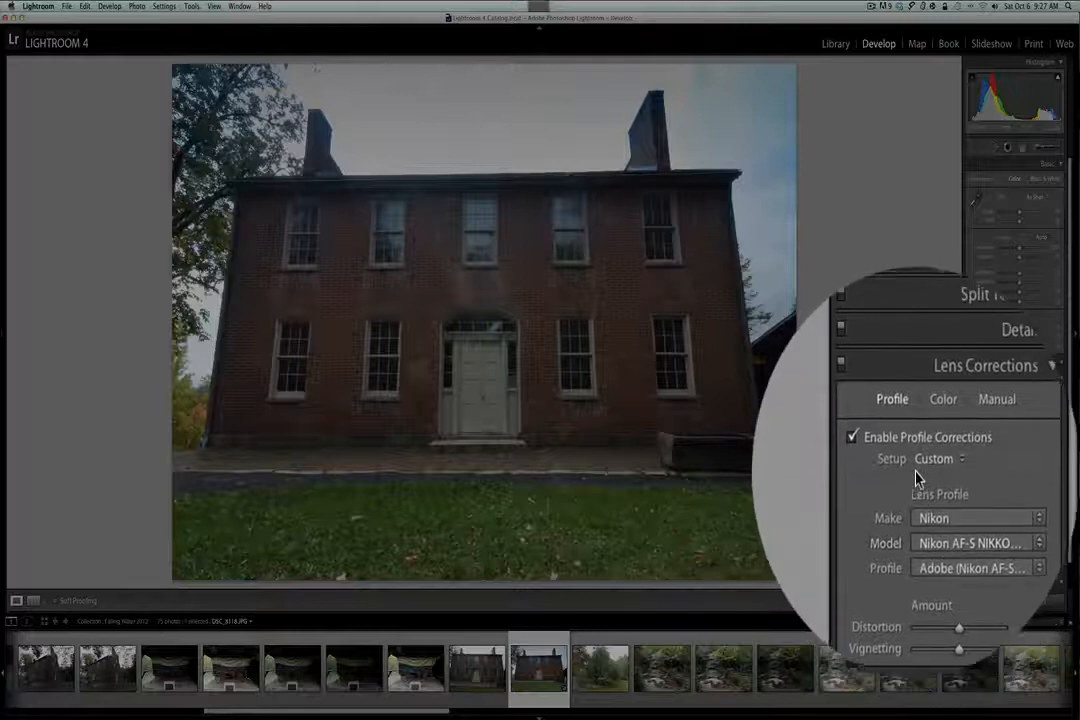
Straighten the house's converging walls with a manual lens correction, setting the Vertical transform to about -38
click(978, 438)
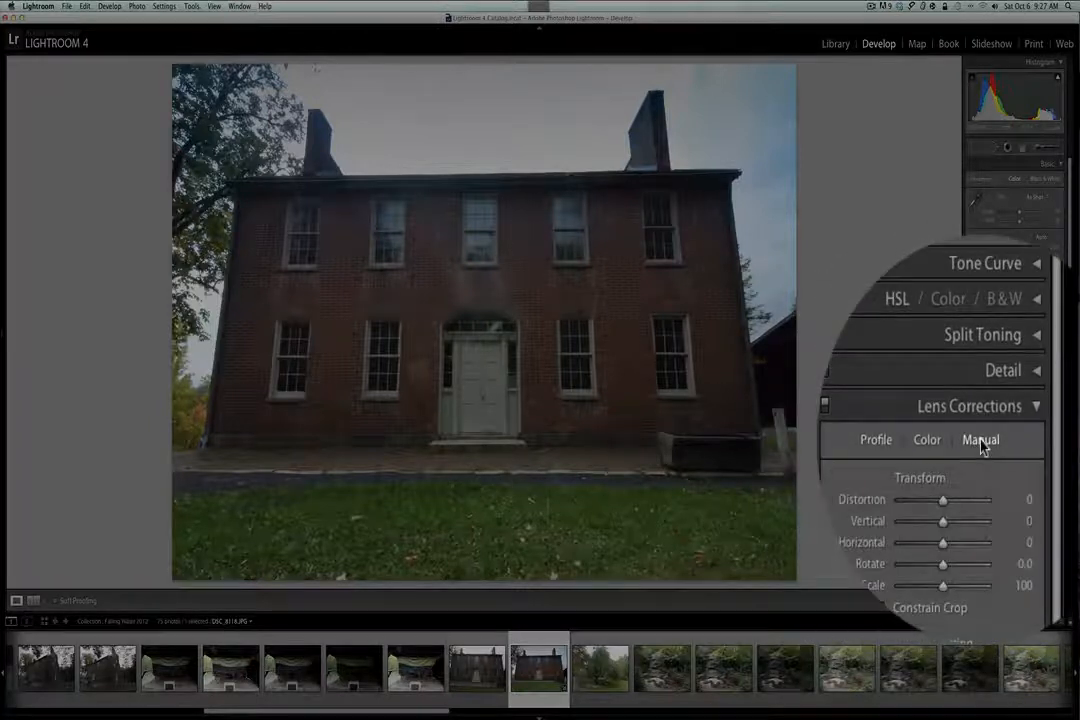
scroll(985, 480, down, 2)
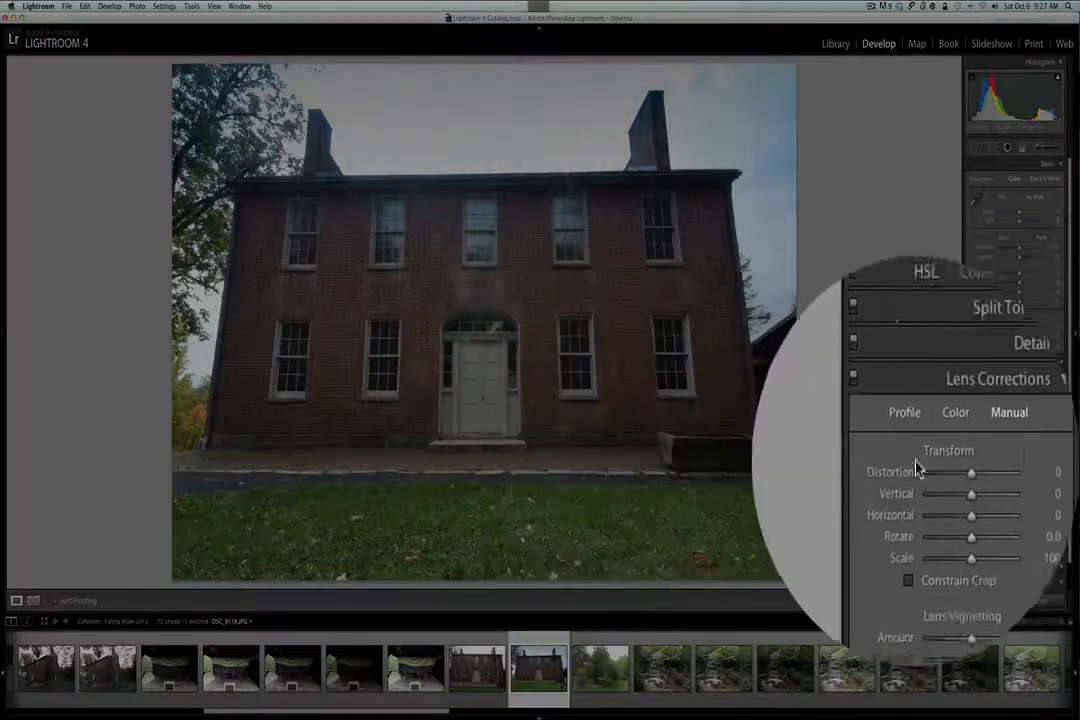
scroll(983, 462, down, 2)
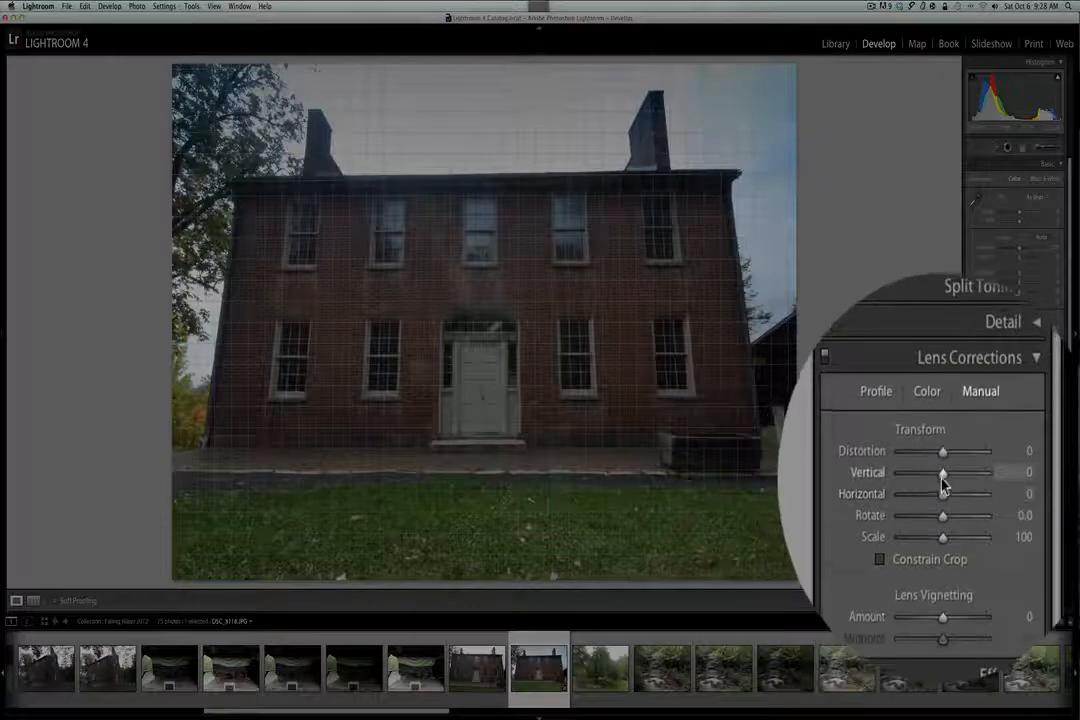
drag(943, 483, 928, 482)
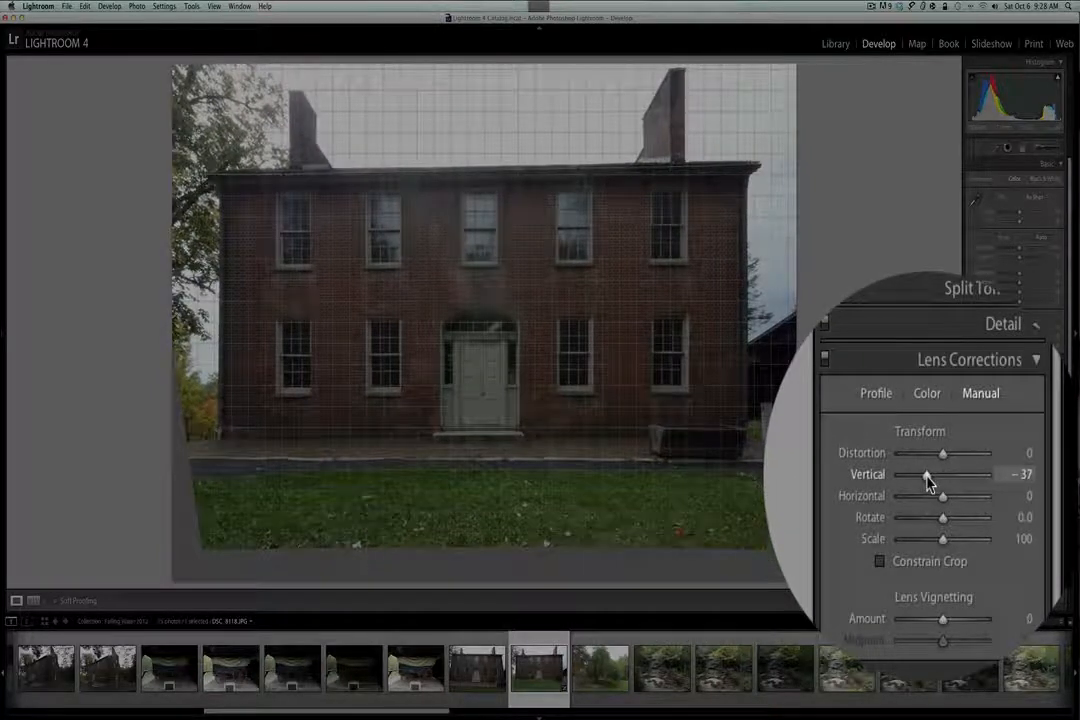
drag(928, 482, 928, 482)
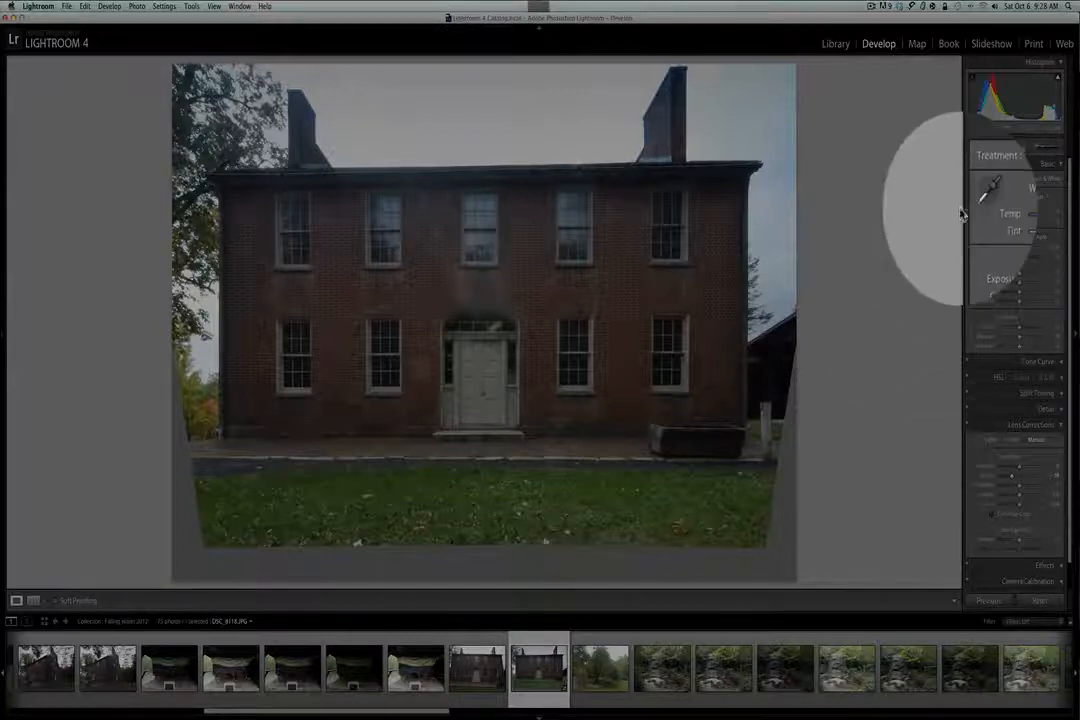
Crop both sides and the bottom of the photo to remove the empty corners and most of the lawn, and apply the crop
click(976, 148)
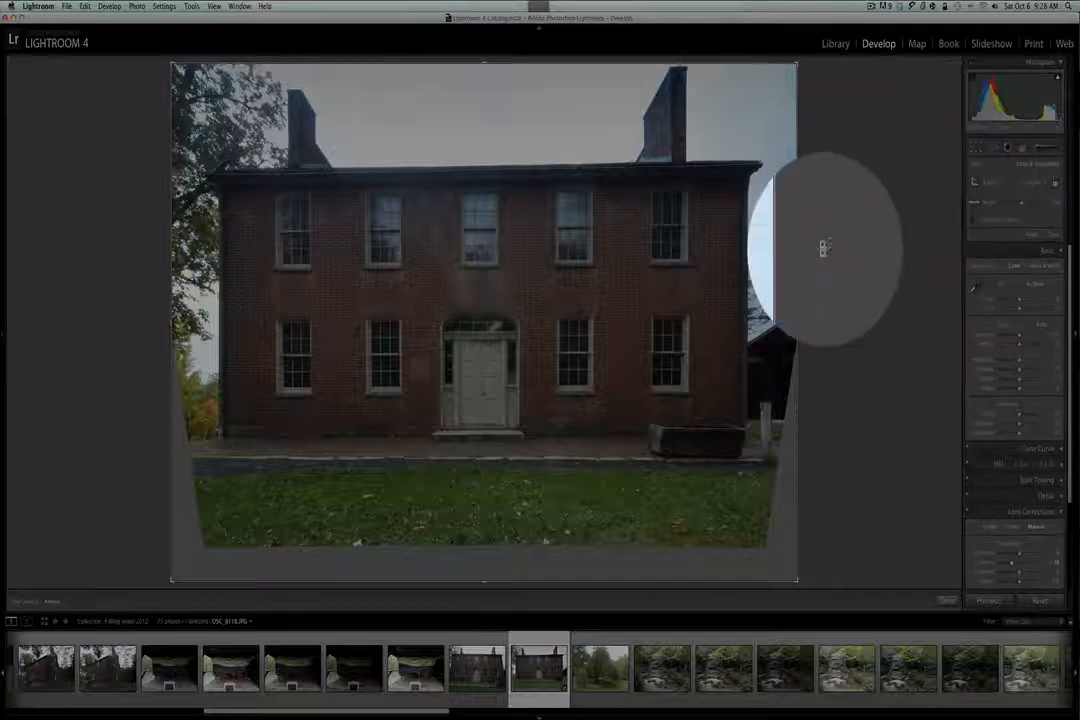
drag(796, 256, 784, 258)
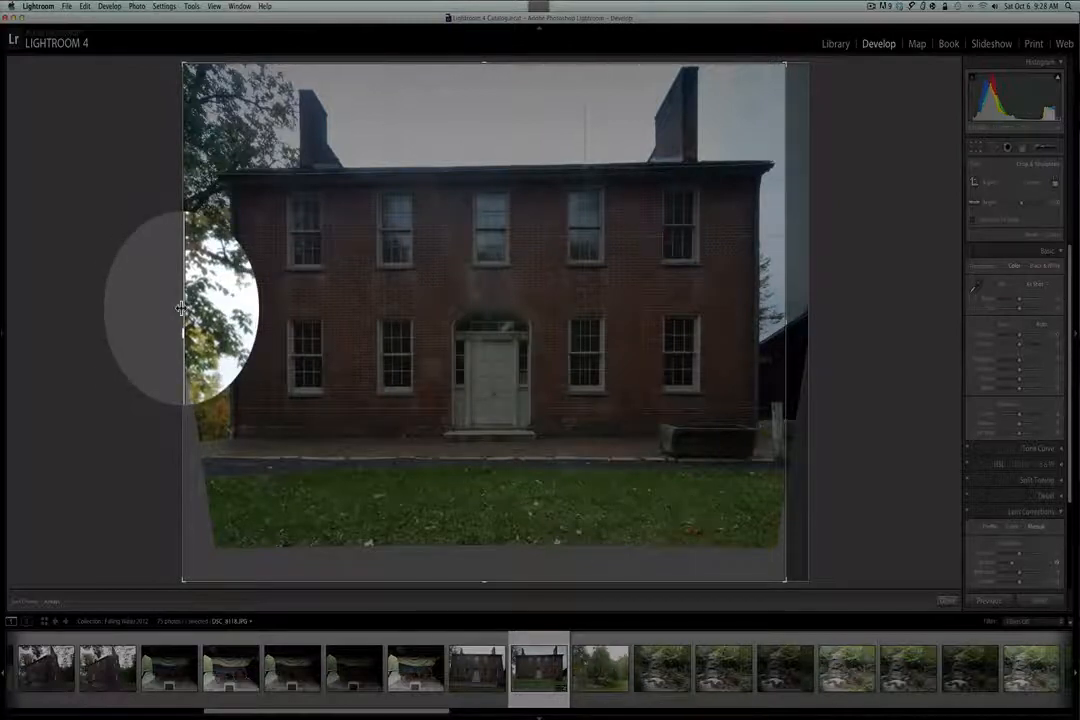
drag(181, 308, 193, 308)
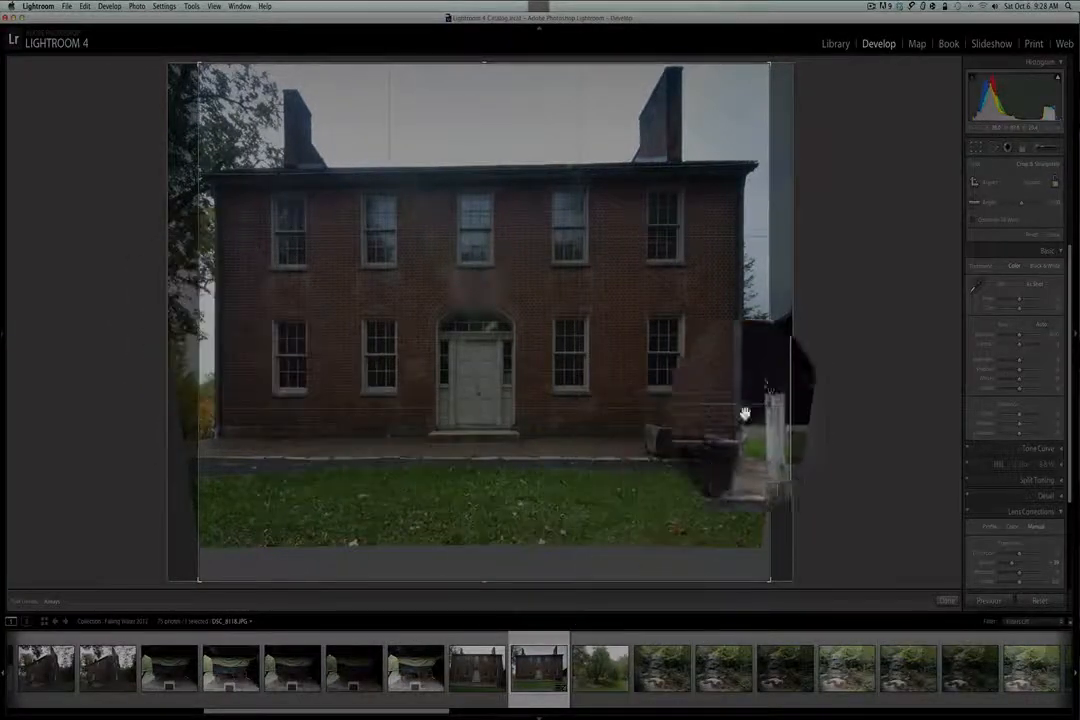
drag(584, 581, 585, 537)
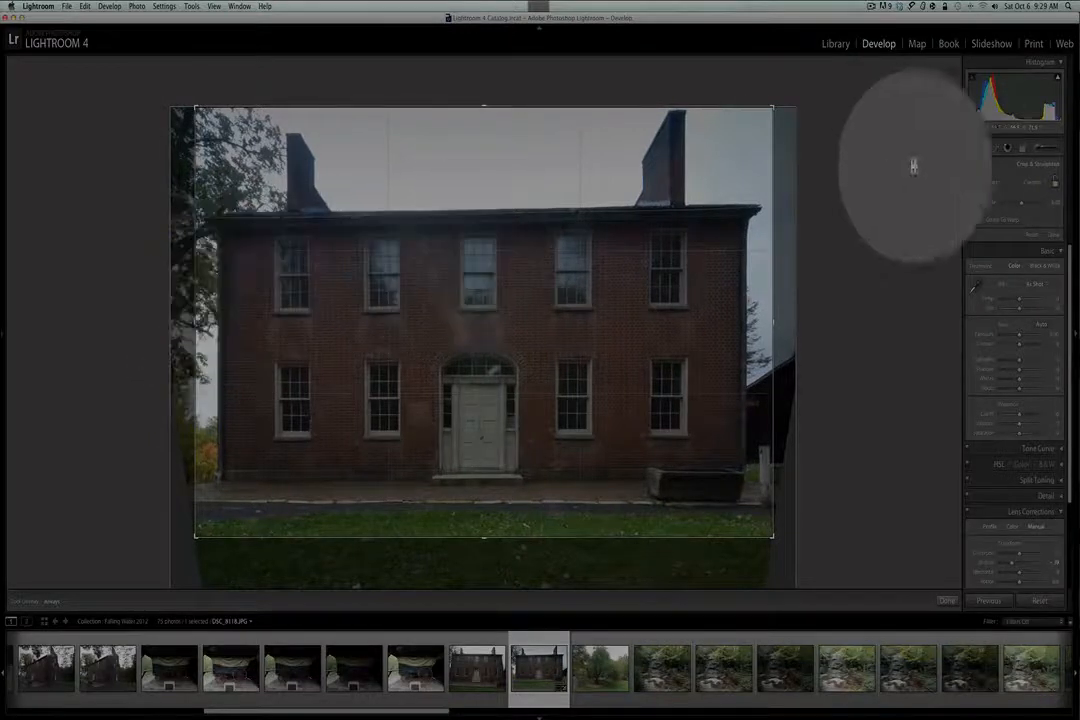
click(976, 148)
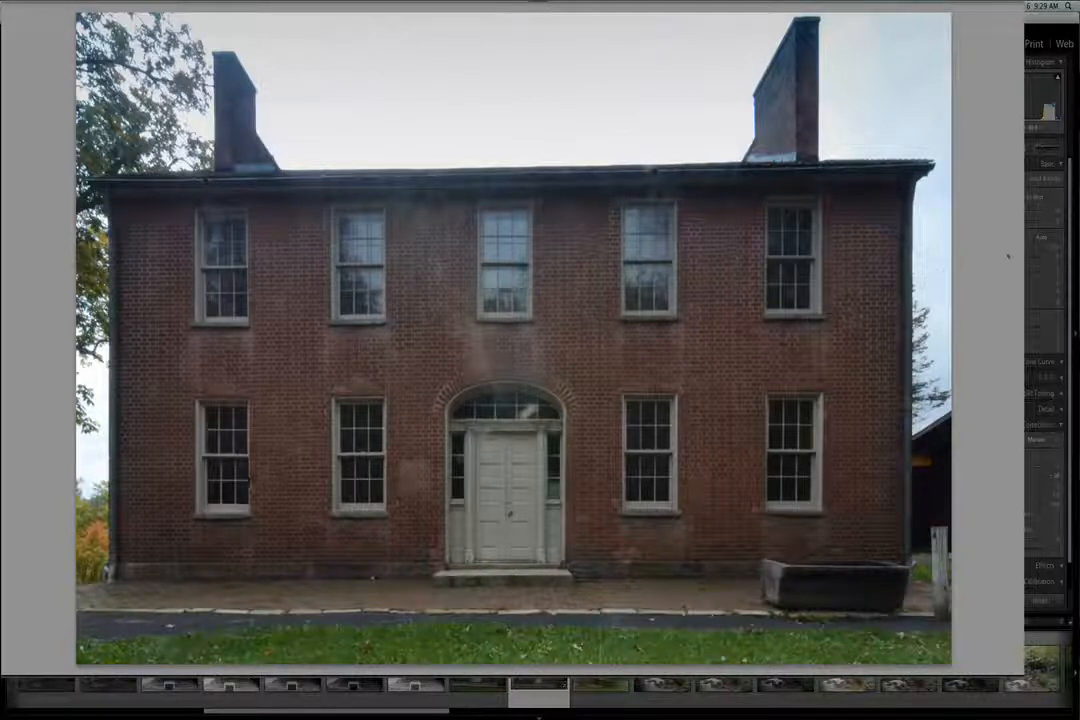
Raise the overall exposure of the cropped house photo slightly
drag(1016, 250, 1021, 250)
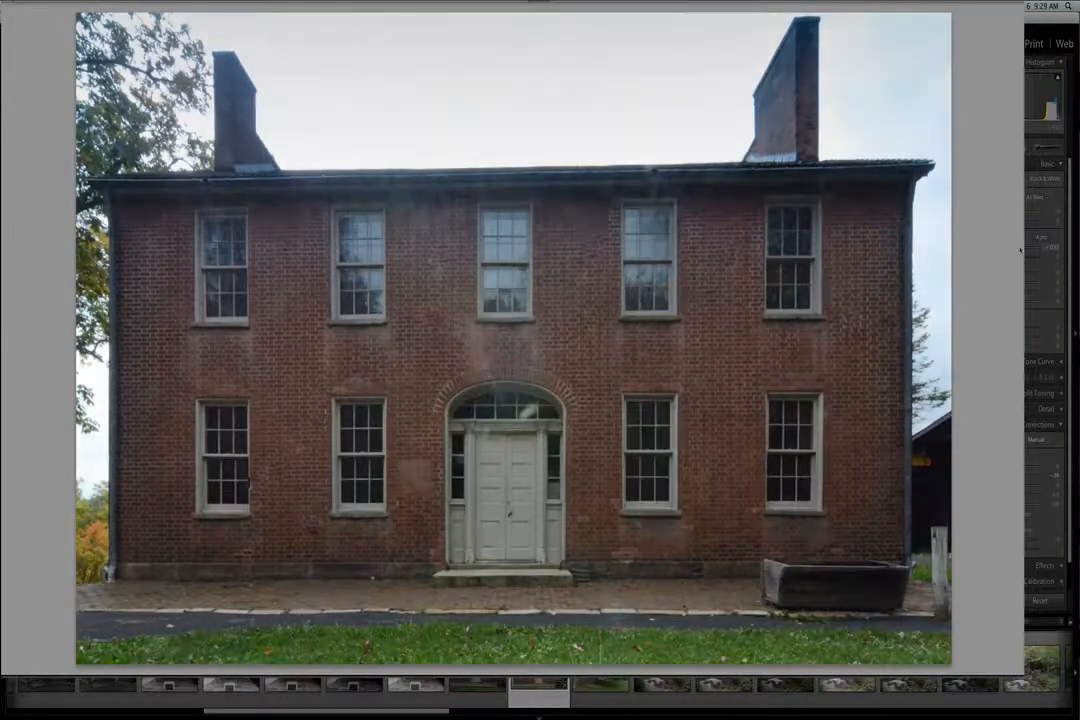